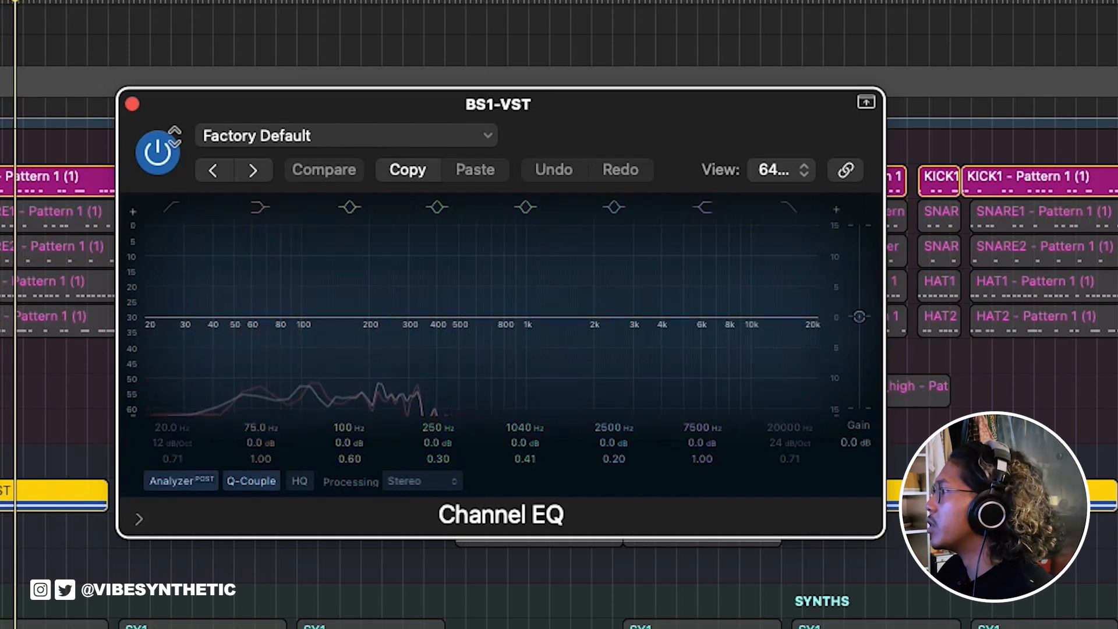
Step: Enable the low-cut band on the BS1-VST Channel EQ and set it to about 42.6 Hz with a 36 dB/Oct slope
{"action": "left_click", "coordinate": [172, 209]}
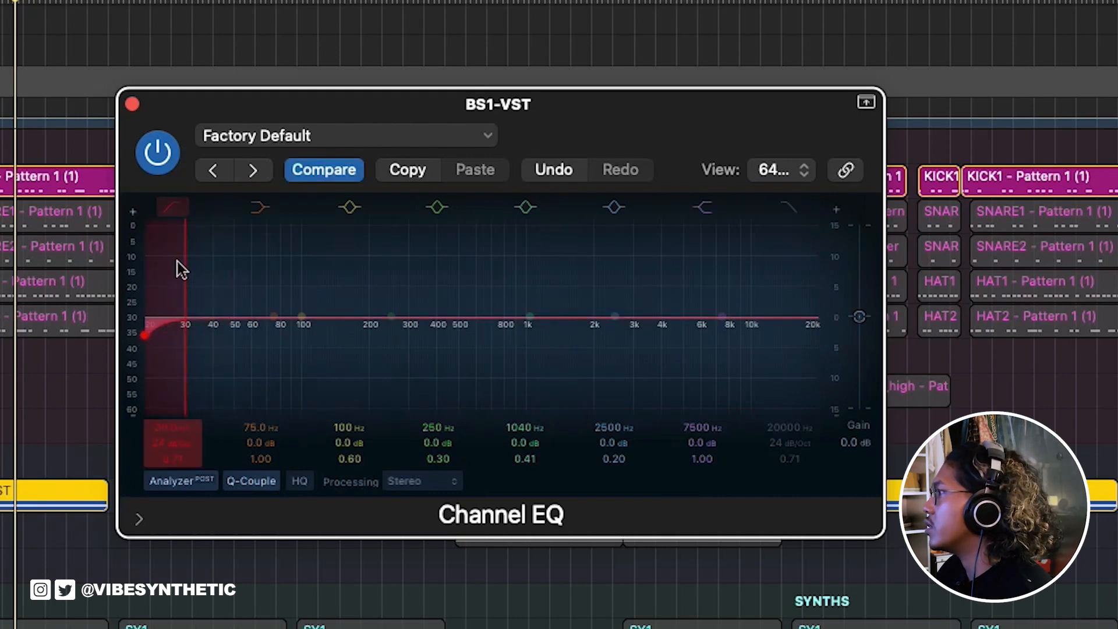
{"action": "left_click_drag", "start_coordinate": [177, 327], "coordinate": [223, 330]}
{"action": "key", "text": "space"}
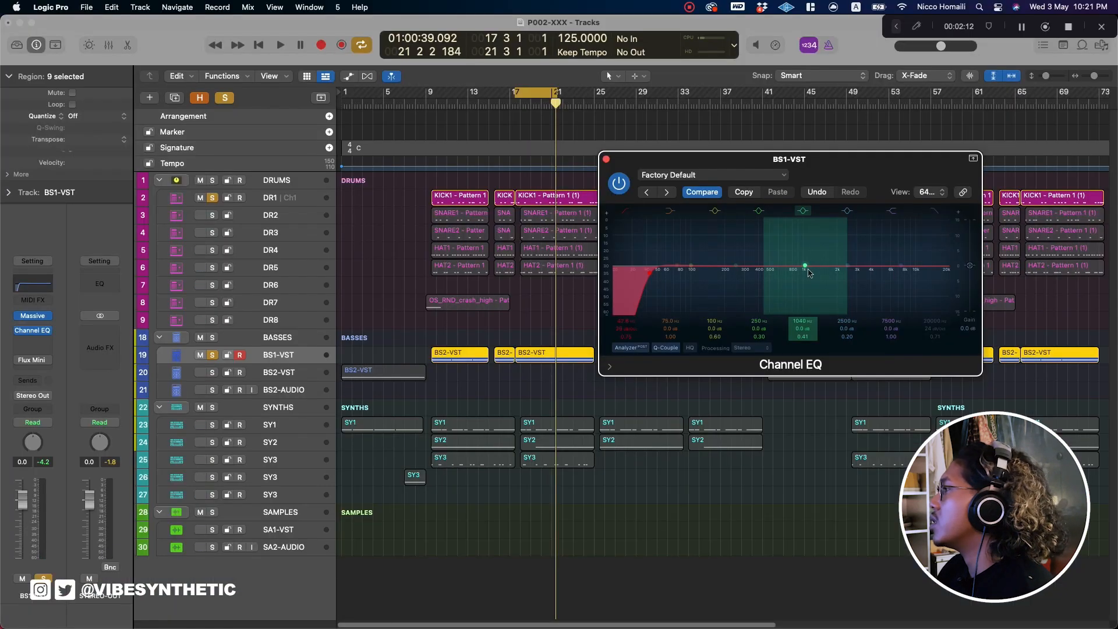
Step: Cut the EQ's 2500 Hz band to about -4.7 dB at 2420 Hz with a Q of about 2.30, audition it, and close the EQ
{"action": "key", "text": "space"}
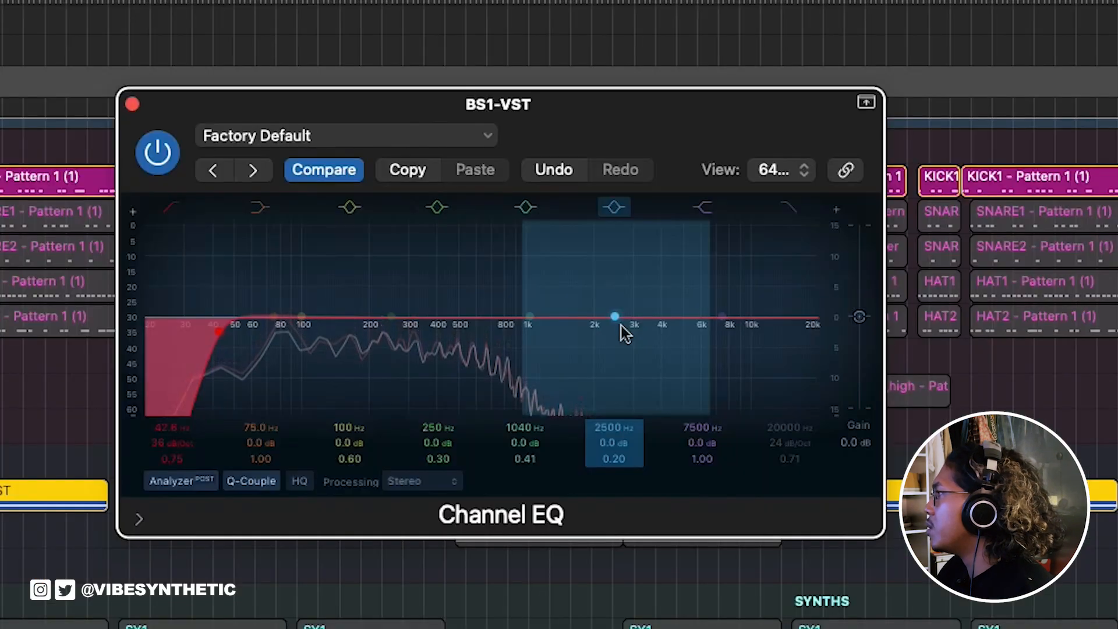
{"action": "left_click_drag", "start_coordinate": [616, 320], "coordinate": [614, 358]}
{"action": "left_click_drag", "start_coordinate": [621, 459], "coordinate": [617, 338]}
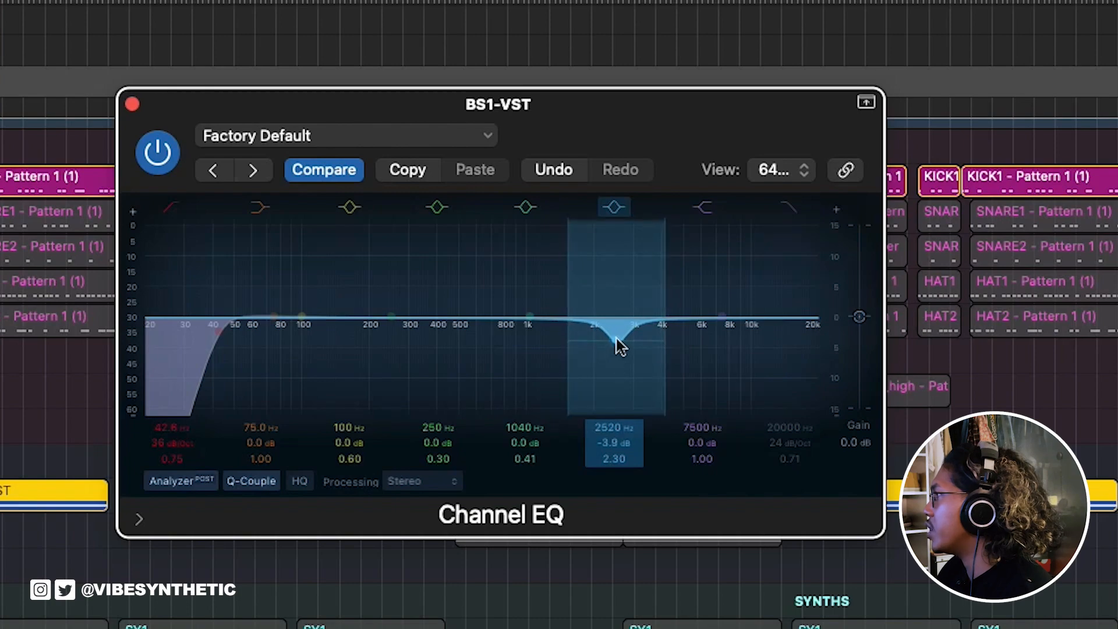
{"action": "left_click_drag", "start_coordinate": [617, 337], "coordinate": [613, 344]}
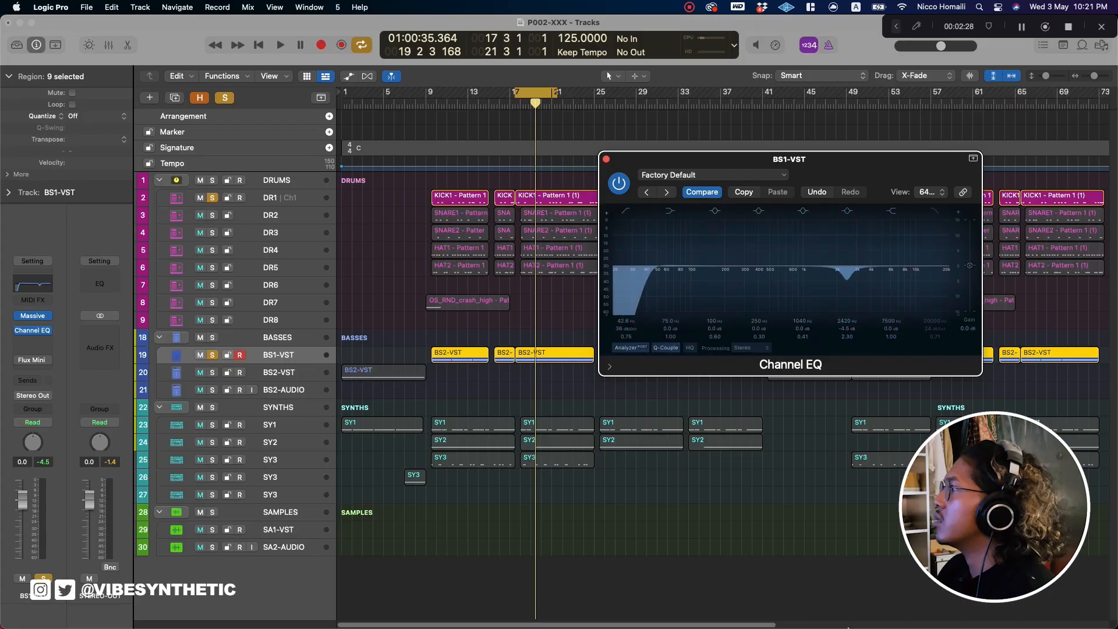
{"action": "key", "text": "space"}
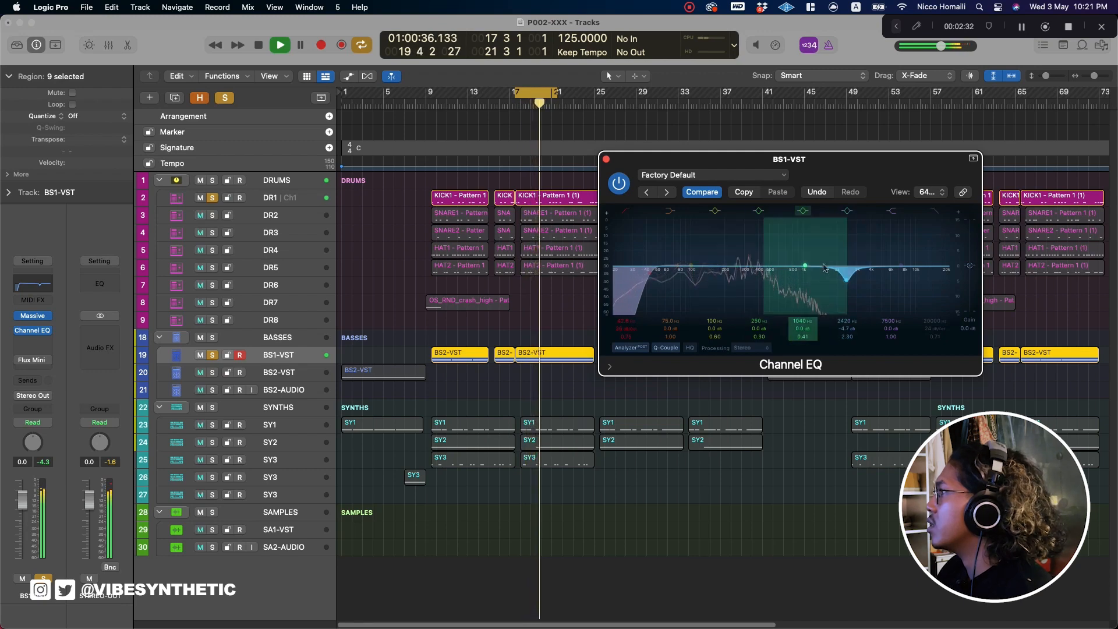
{"action": "key", "text": "space"}
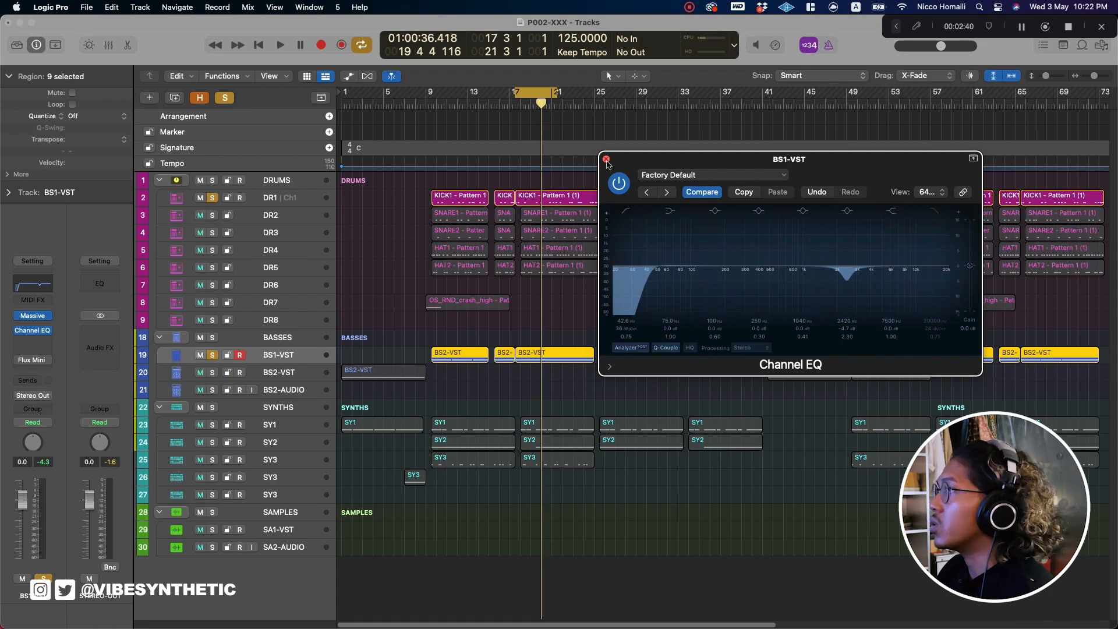
{"action": "left_click", "coordinate": [606, 159]}
Step: Insert a second stereo Channel EQ on BS1-VST directly after the first one
{"action": "key", "text": "x"}
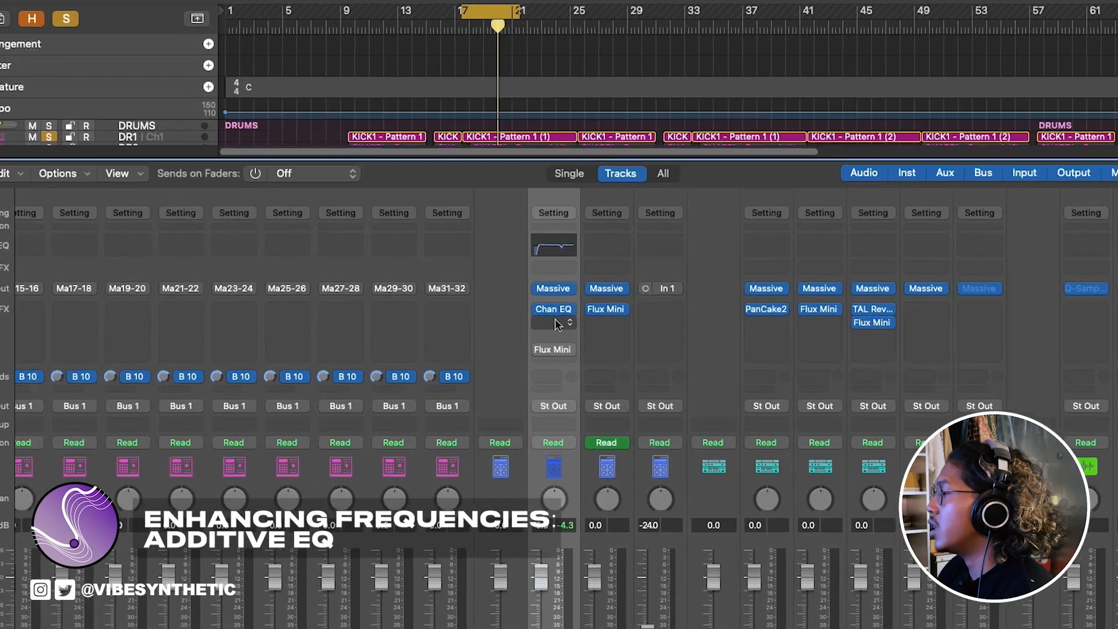
{"action": "left_click", "coordinate": [585, 323]}
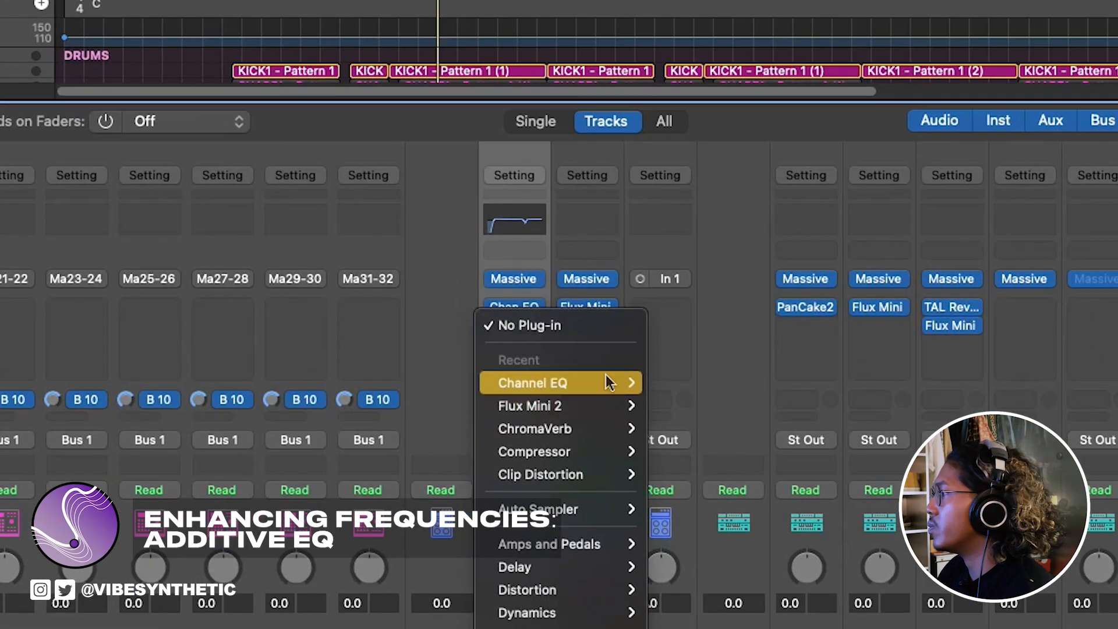
{"action": "mouse_move", "coordinate": [606, 376]}
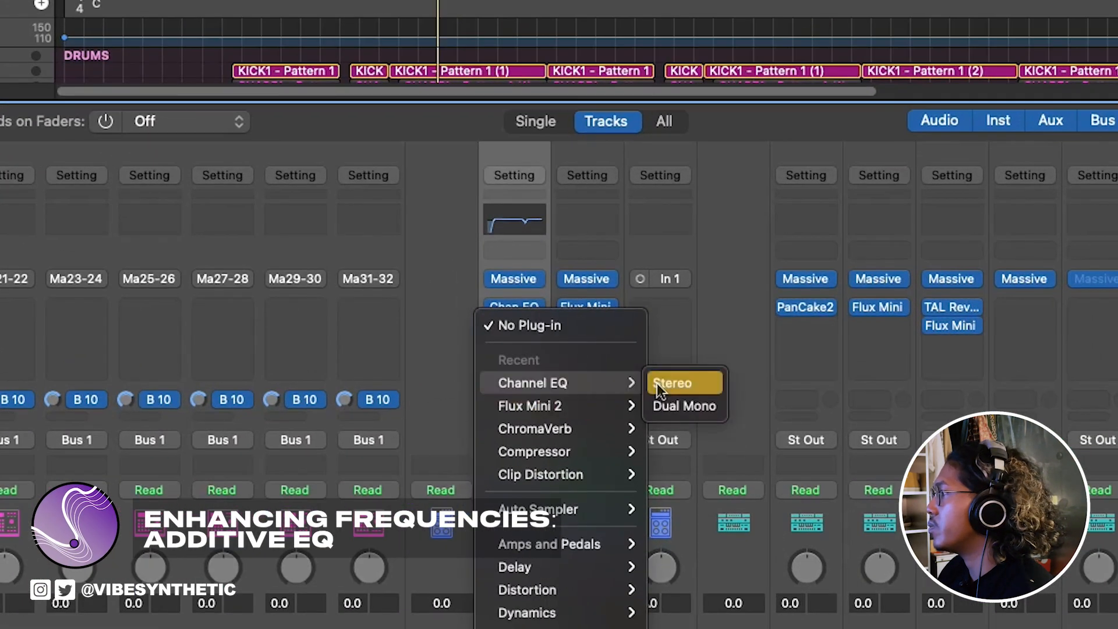
{"action": "left_click", "coordinate": [655, 383]}
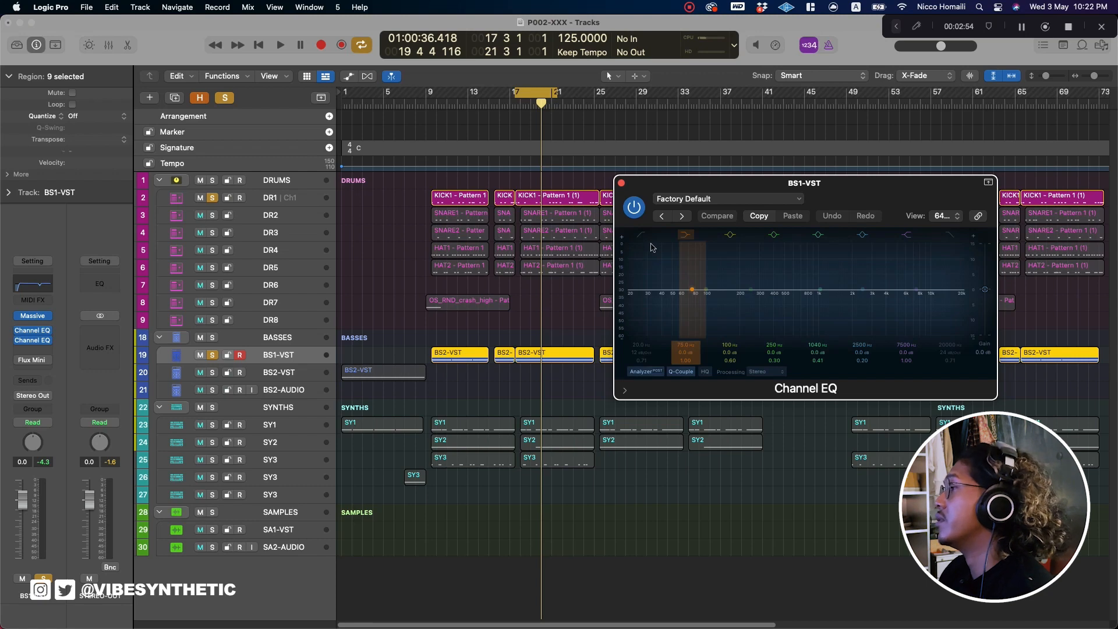
Step: Boost the second EQ's 1040 Hz band by about 2.7 dB at 810 Hz with a Q of 2.80
{"action": "key", "text": "space"}
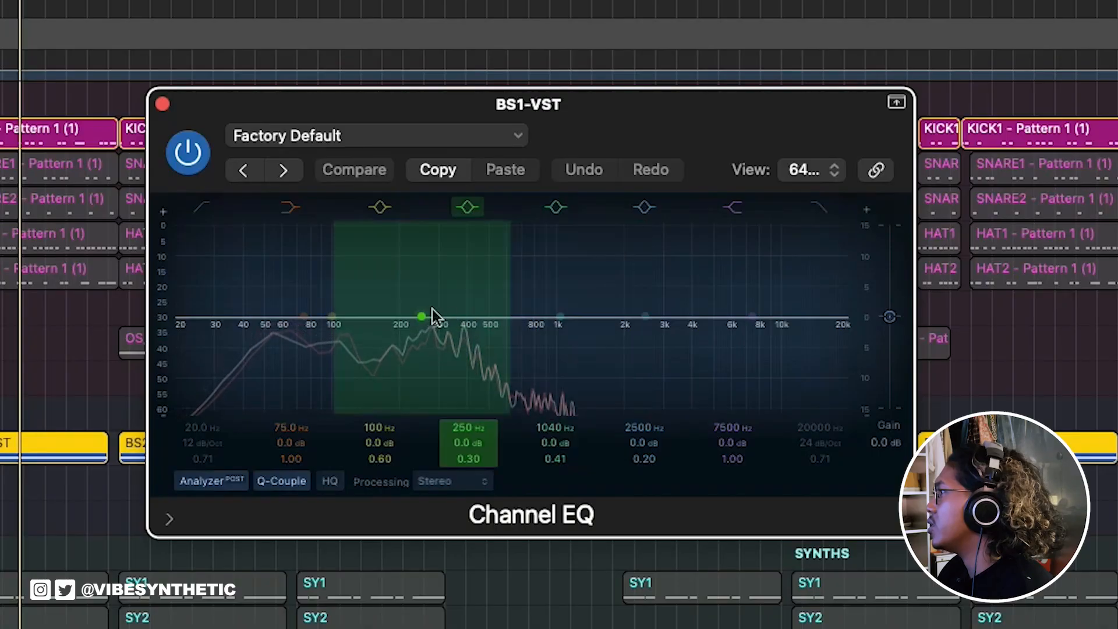
{"action": "left_click_drag", "start_coordinate": [558, 320], "coordinate": [523, 294]}
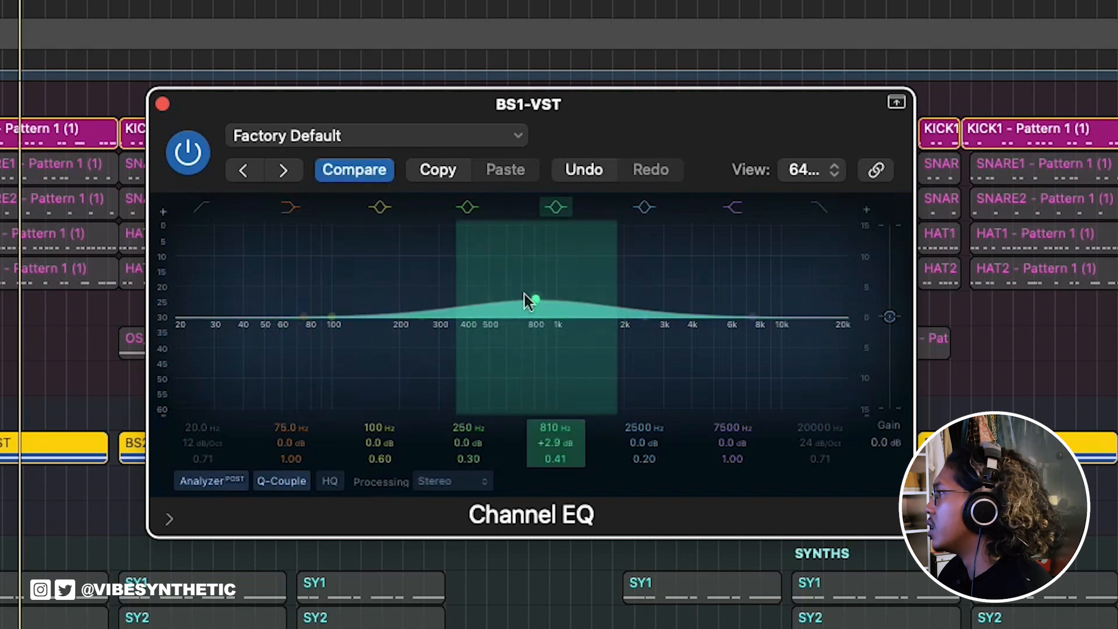
{"action": "left_click_drag", "start_coordinate": [558, 456], "coordinate": [559, 437]}
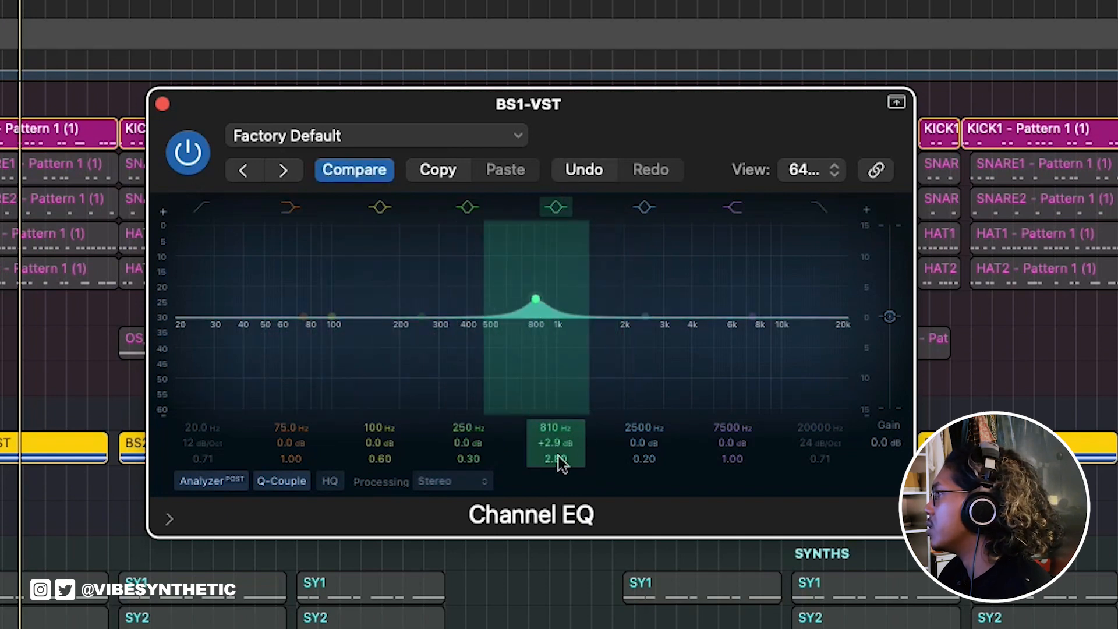
{"action": "left_click_drag", "start_coordinate": [536, 301], "coordinate": [539, 307]}
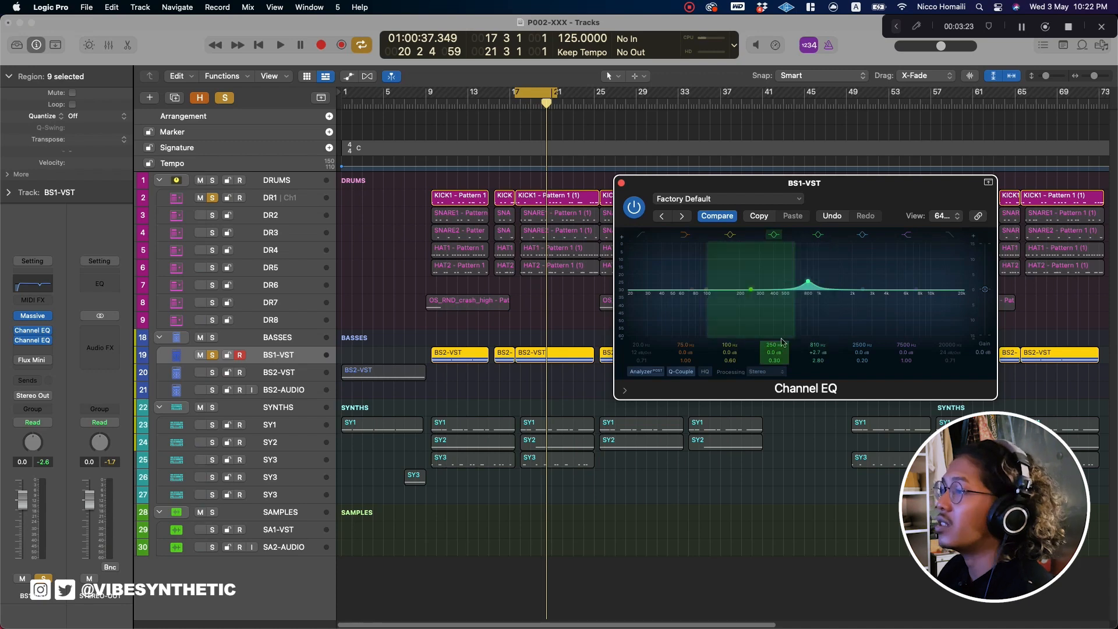
Step: Boost the second EQ's 100 Hz band by about 2.2 dB at 110 Hz and adjust its Q during playback
{"action": "key", "text": "space"}
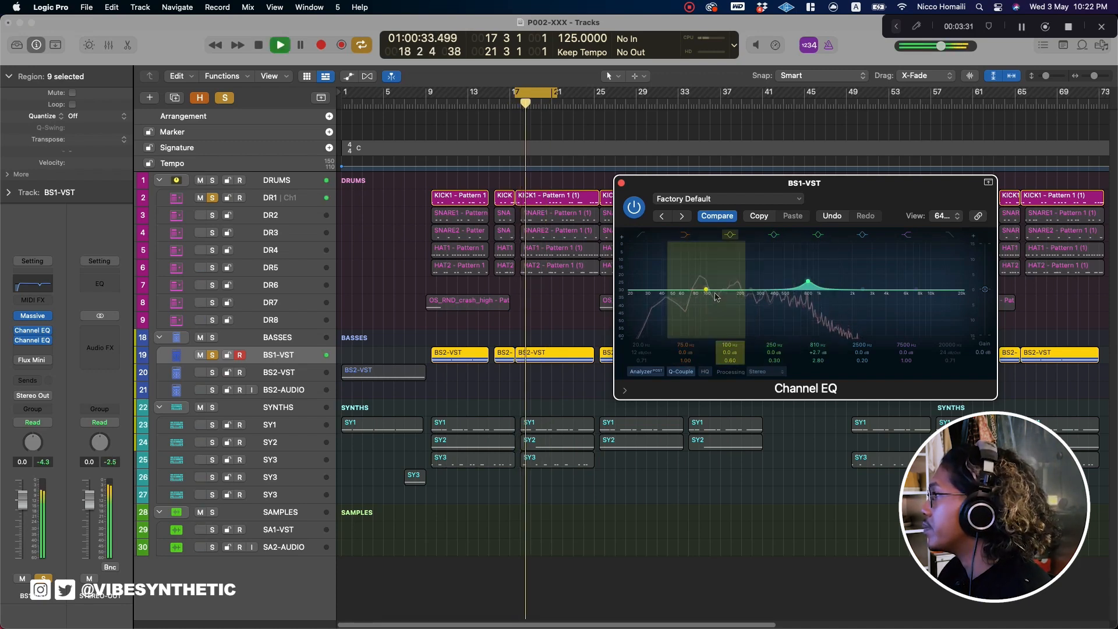
{"action": "left_click_drag", "start_coordinate": [711, 291], "coordinate": [711, 289]}
{"action": "left_click_drag", "start_coordinate": [343, 317], "coordinate": [350, 308]}
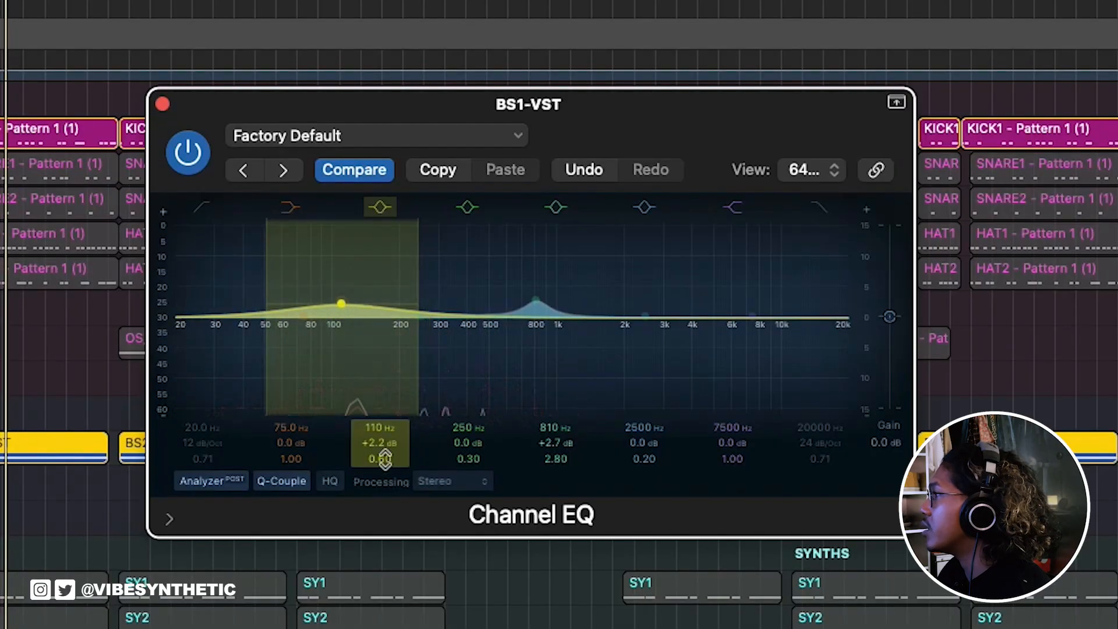
{"action": "left_click_drag", "start_coordinate": [384, 459], "coordinate": [385, 456]}
{"action": "key", "text": "space"}
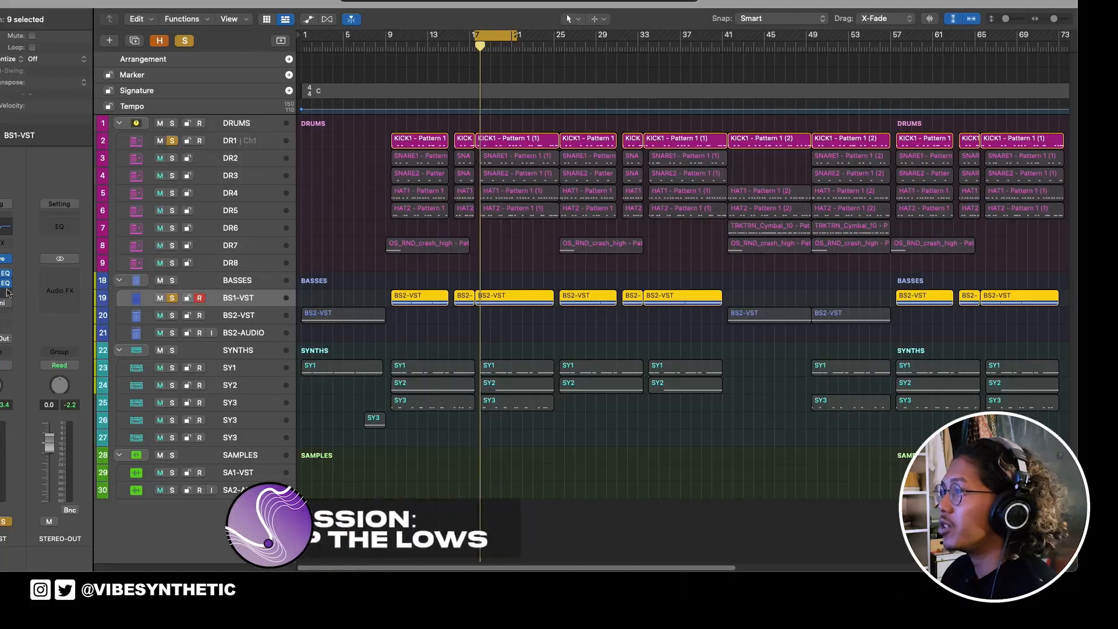
Step: Insert a Compressor on BS1-VST in the slot after the two Channel EQs
{"action": "key", "text": "x"}
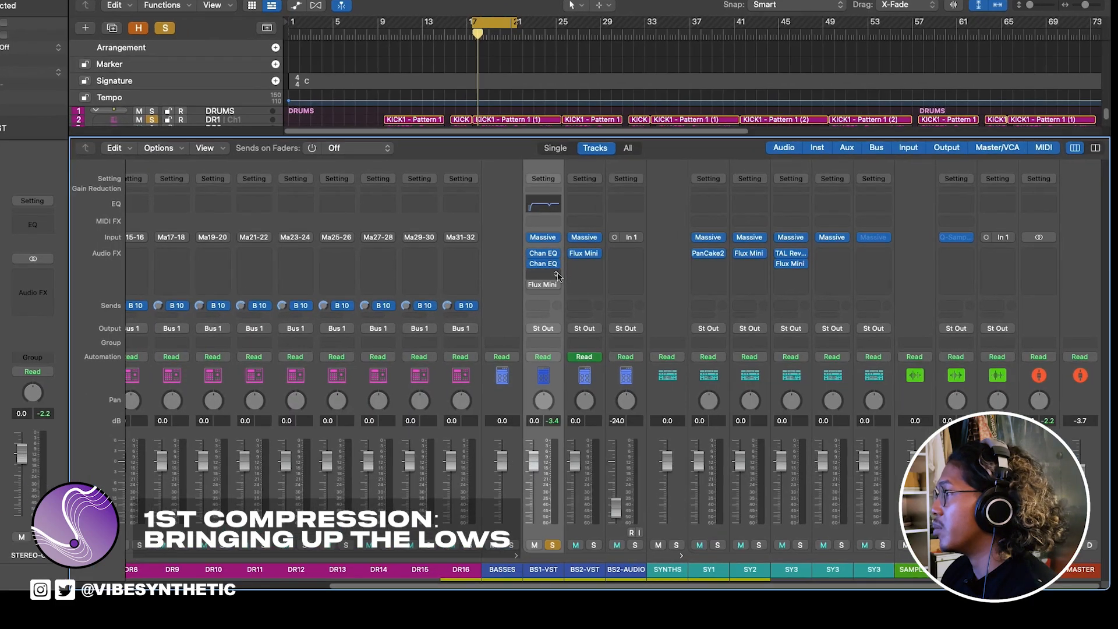
{"action": "left_click", "coordinate": [557, 276]}
{"action": "left_click", "coordinate": [637, 343]}
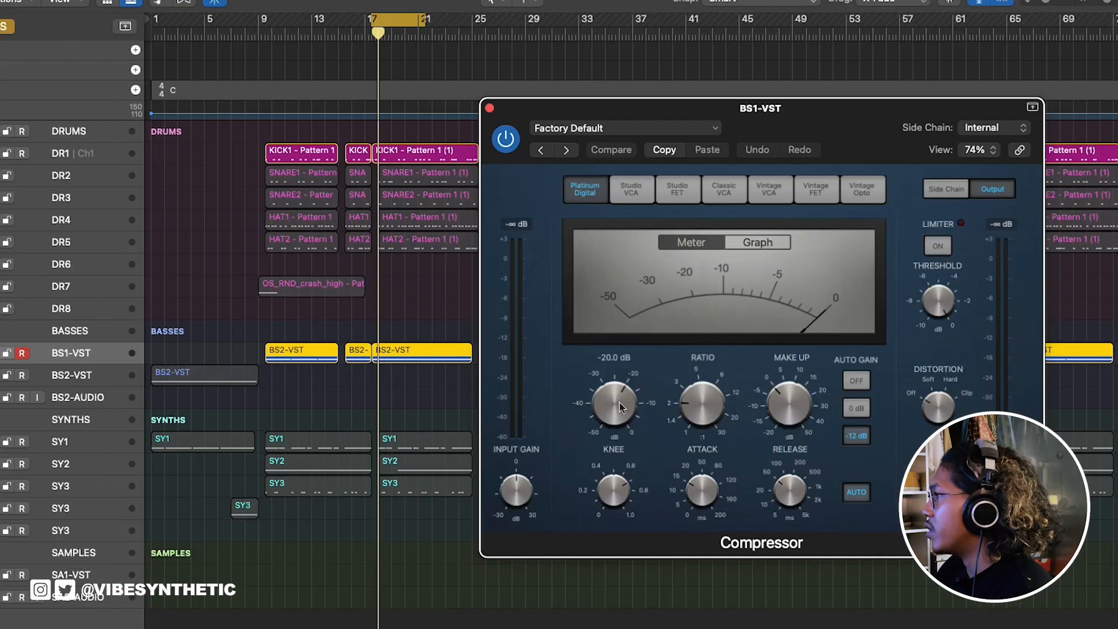
Step: Set the compressor's attack to about 6.0 ms and its ratio to about 2.8:1, auditioning the bass
{"action": "mouse_move", "coordinate": [702, 405]}
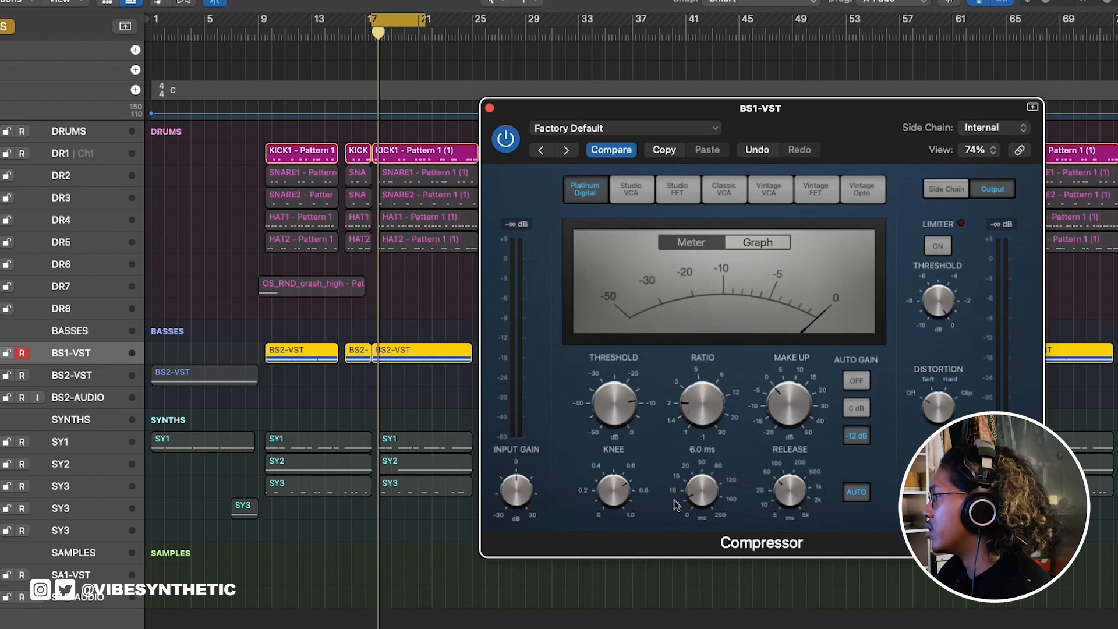
{"action": "left_click_drag", "start_coordinate": [700, 488], "coordinate": [692, 498]}
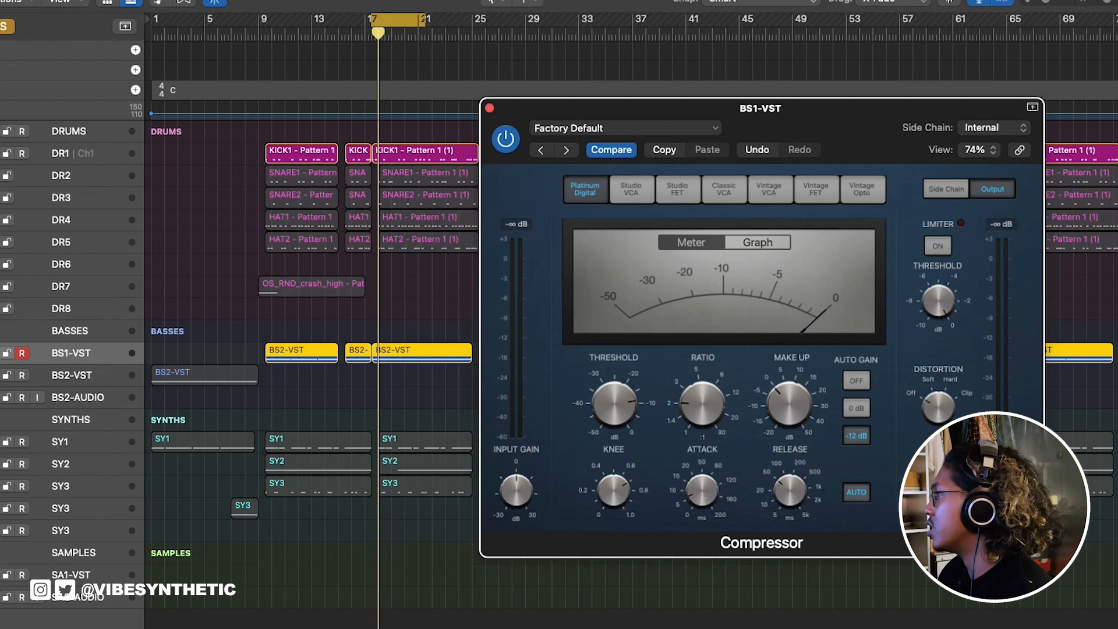
{"action": "key", "text": "space"}
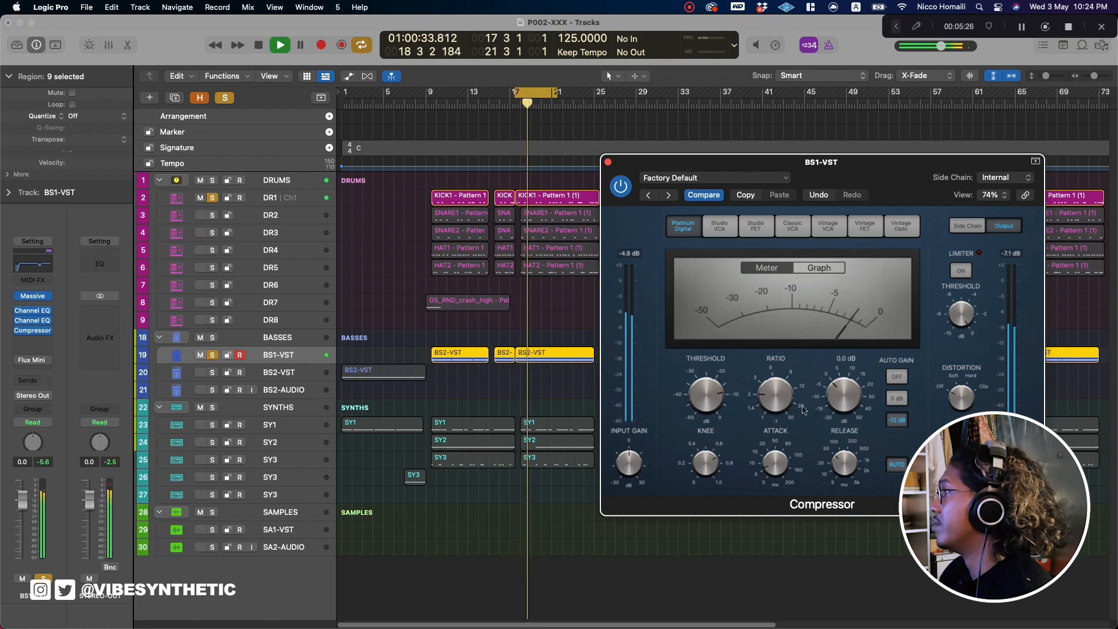
{"action": "mouse_move", "coordinate": [711, 400]}
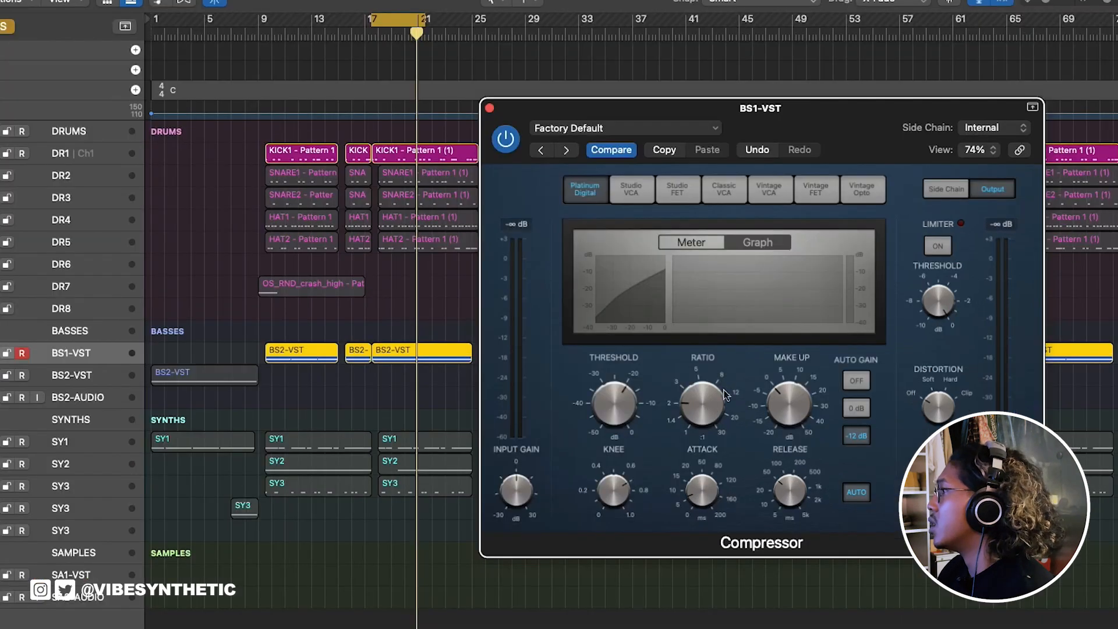
{"action": "left_click_drag", "start_coordinate": [697, 405], "coordinate": [719, 400]}
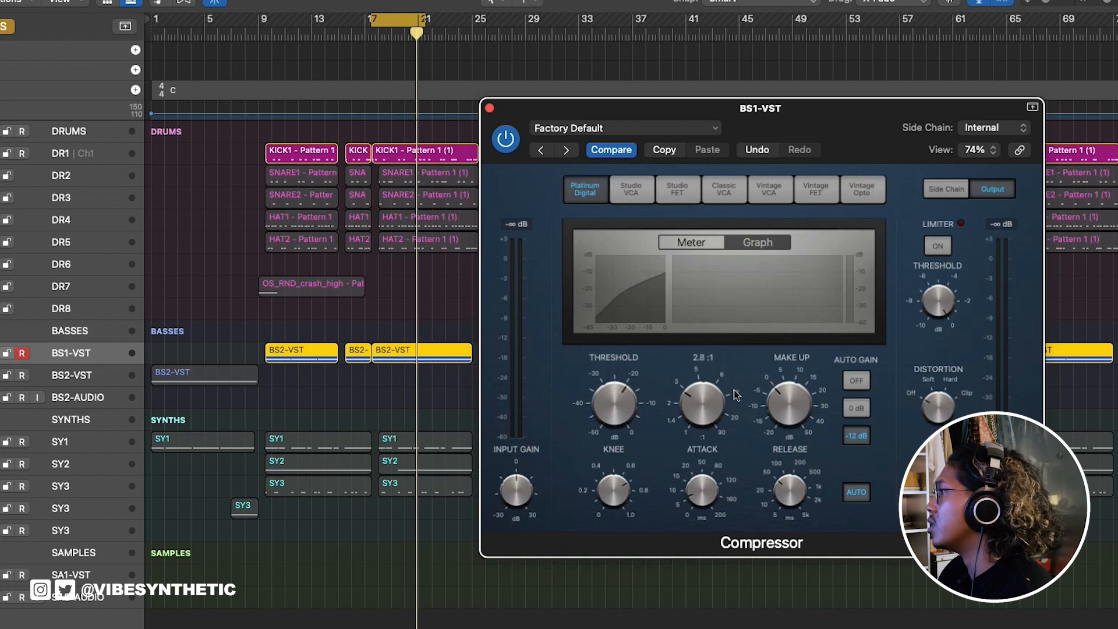
Step: Adjust the compressor's threshold while the loop plays, audition the result, and close the compressor
{"action": "key", "text": "space"}
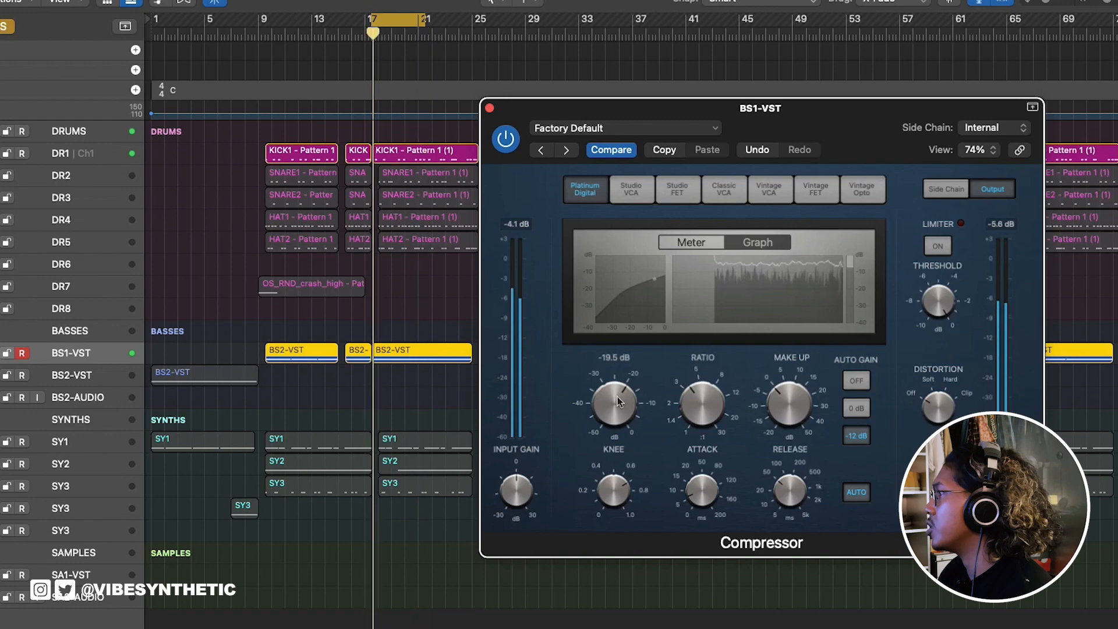
{"action": "left_click_drag", "start_coordinate": [619, 402], "coordinate": [615, 418]}
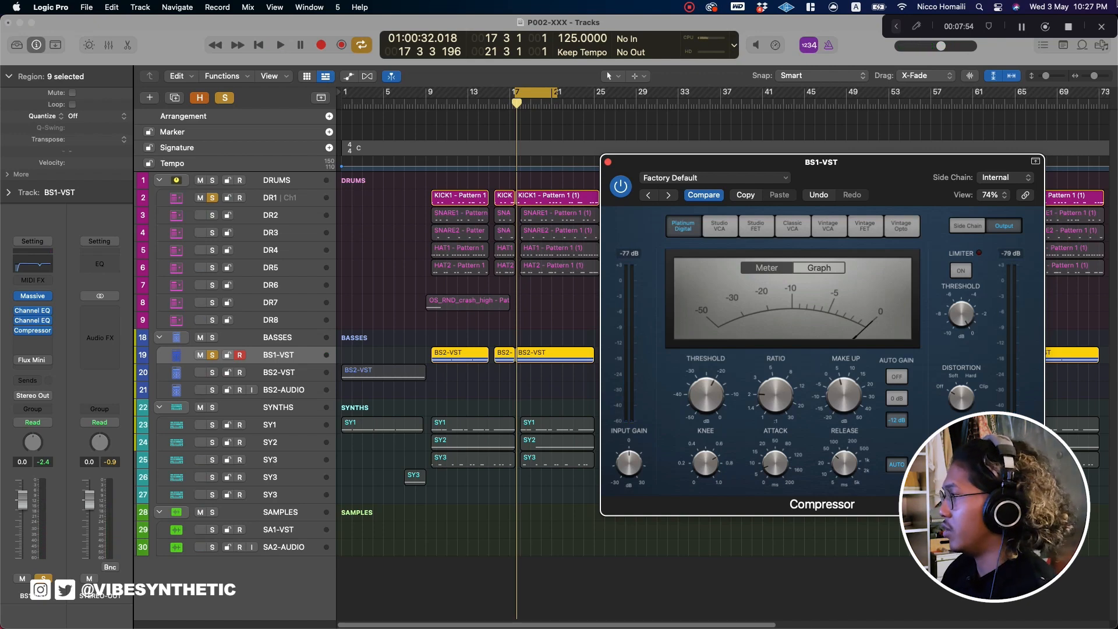
{"action": "key", "text": "space"}
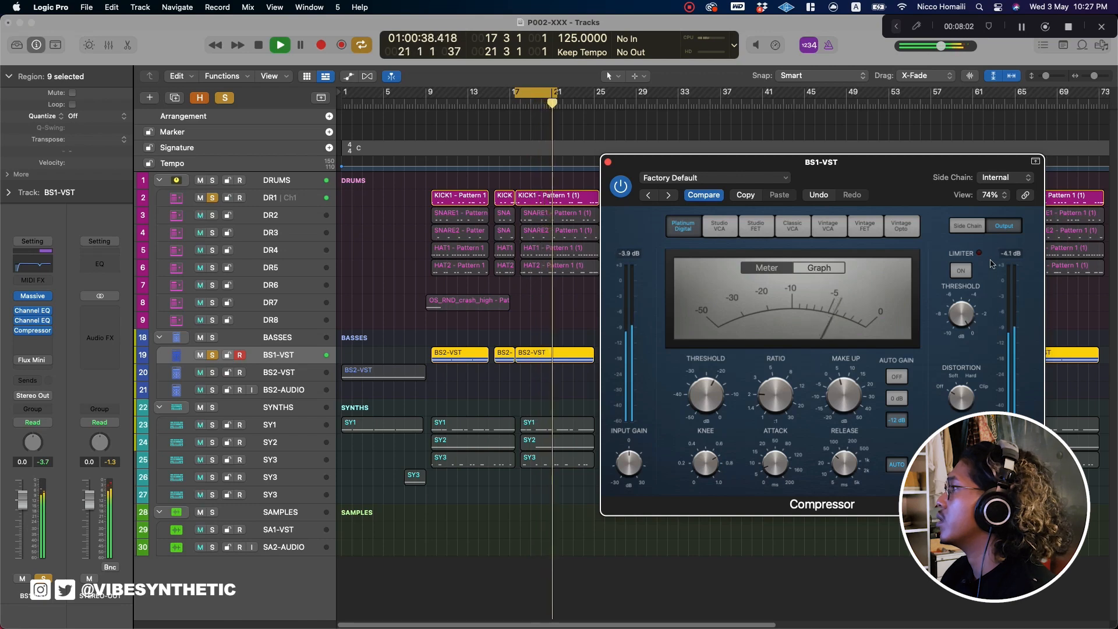
{"action": "left_click", "coordinate": [607, 162]}
{"action": "key", "text": "space"}
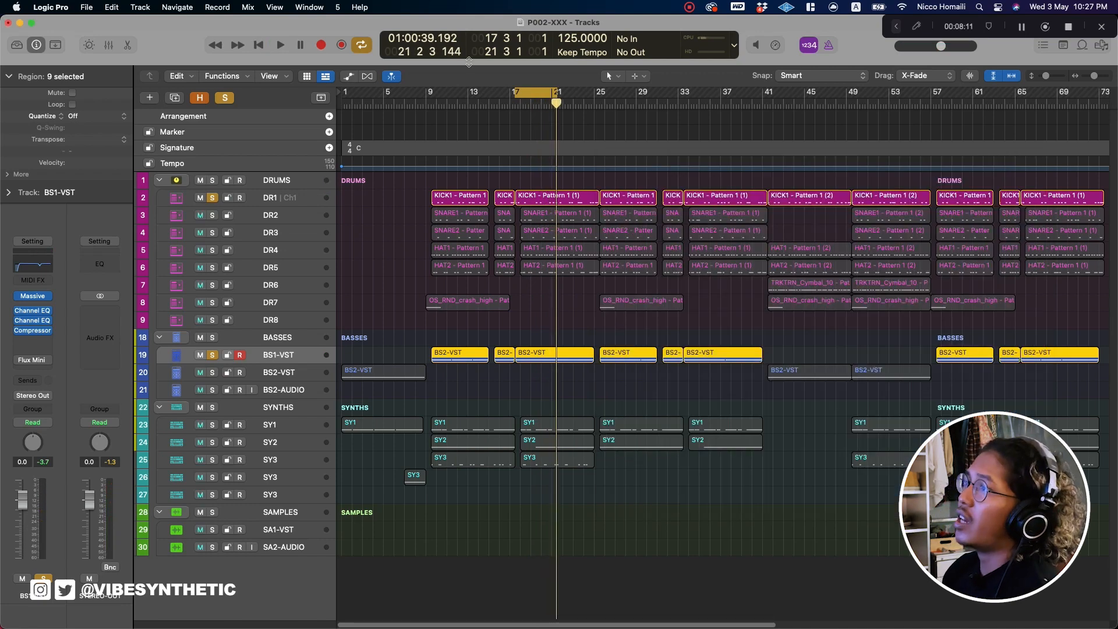
Step: Insert a second stereo Compressor after the first one on BS1-VST, audition it with the loop, and close it
{"action": "key", "text": "x"}
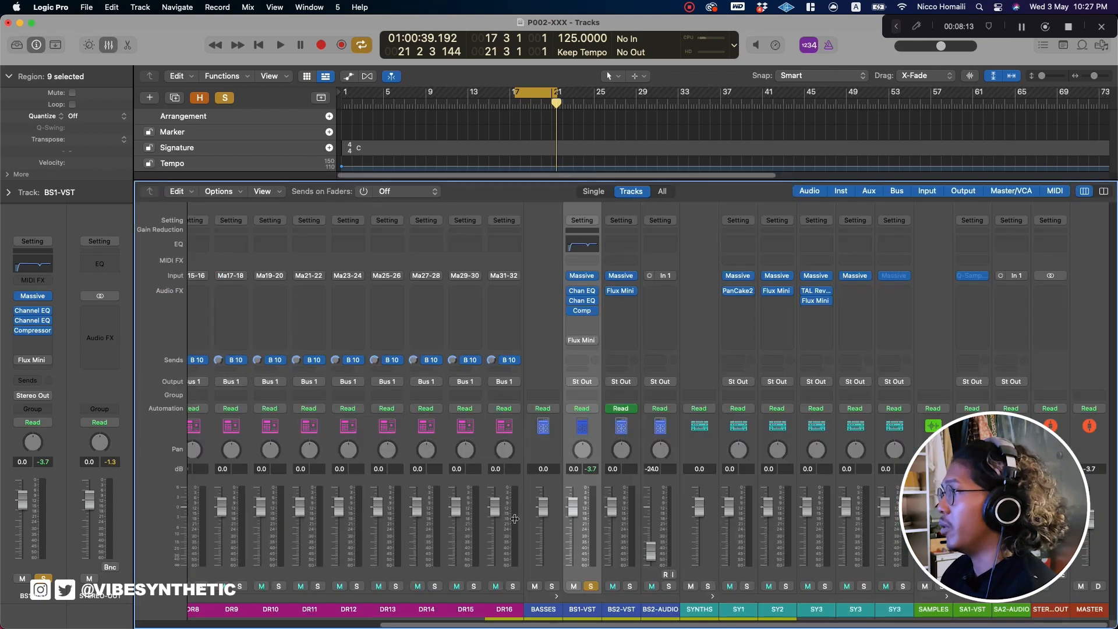
{"action": "left_click", "coordinate": [582, 311]}
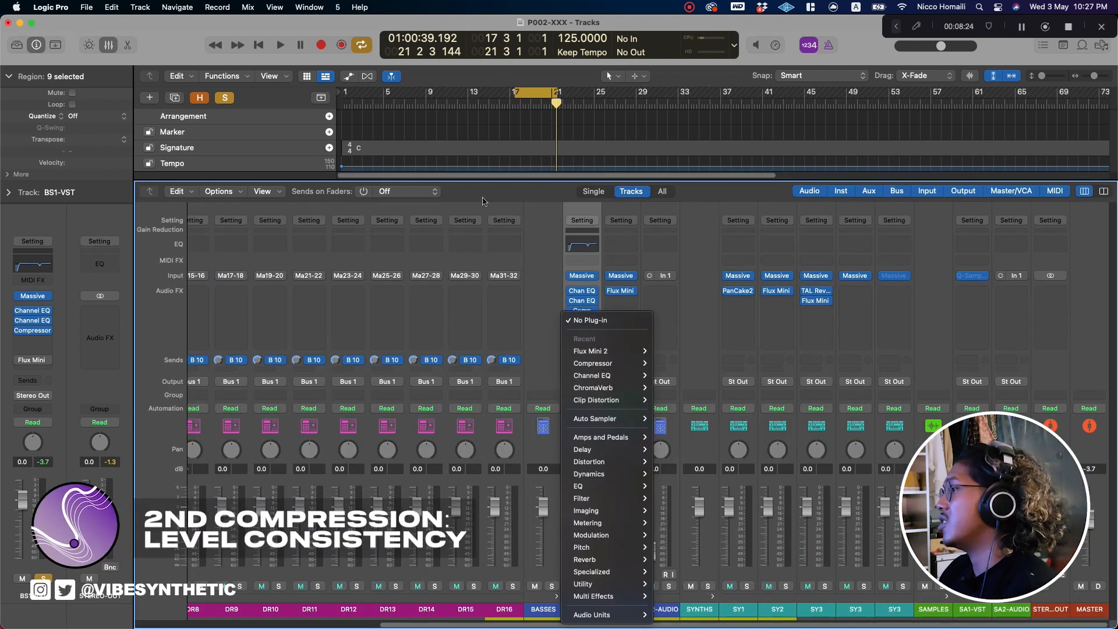
{"action": "mouse_move", "coordinate": [592, 474]}
{"action": "mouse_move", "coordinate": [674, 475]}
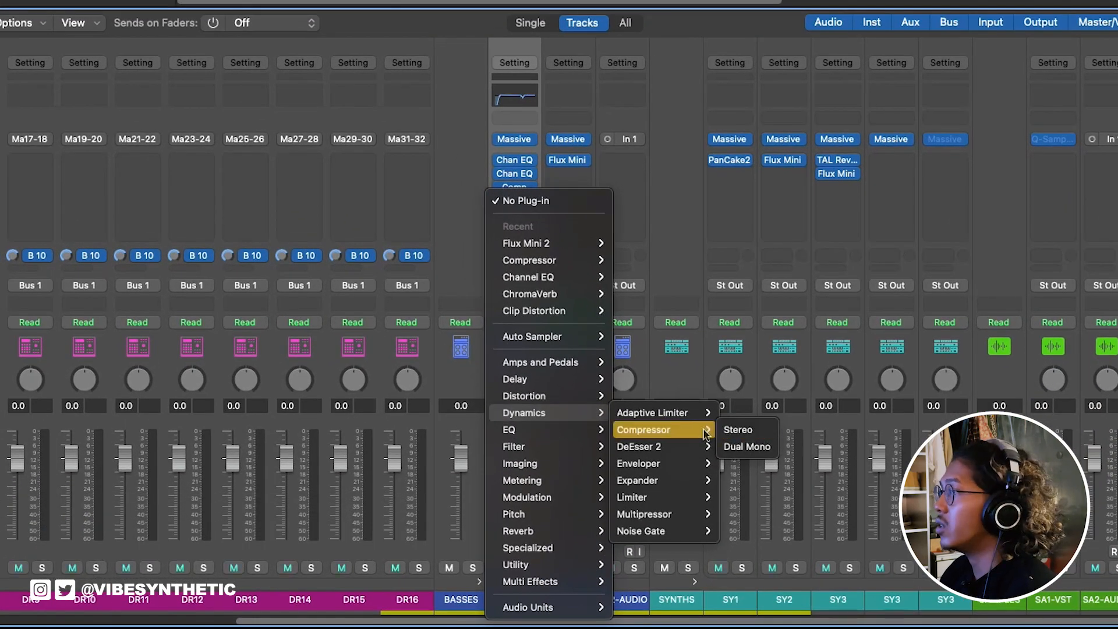
{"action": "left_click", "coordinate": [732, 430]}
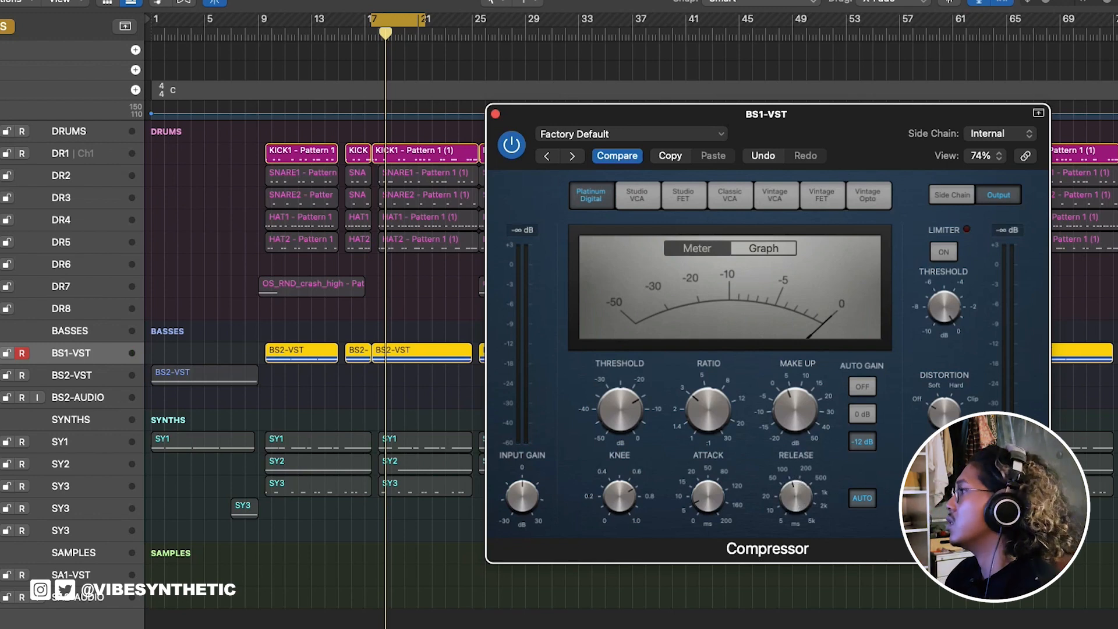
{"action": "key", "text": "space"}
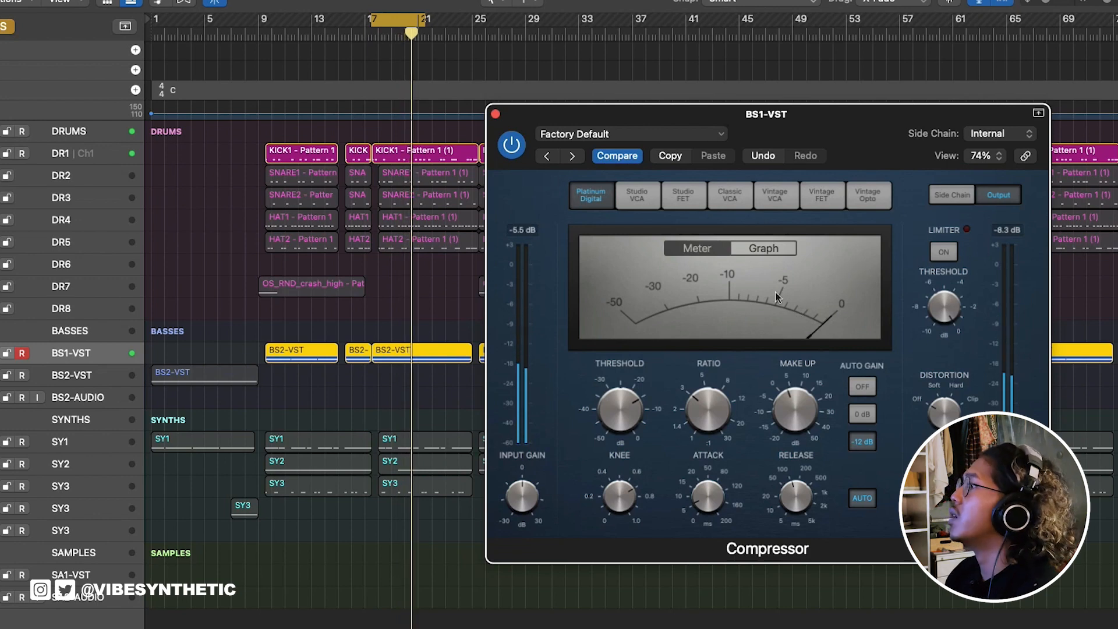
{"action": "left_click", "coordinate": [495, 114]}
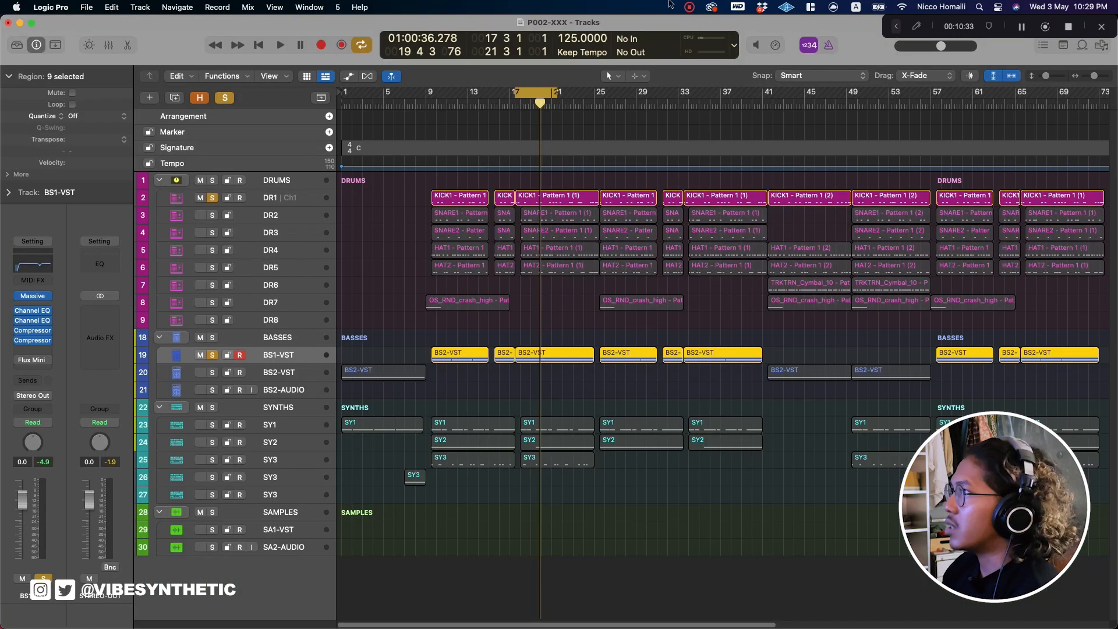
Step: Audition the bass with the kick in the loop, and insert a stereo Distortion after the two Compressors on BS1-VST
{"action": "key", "text": "space"}
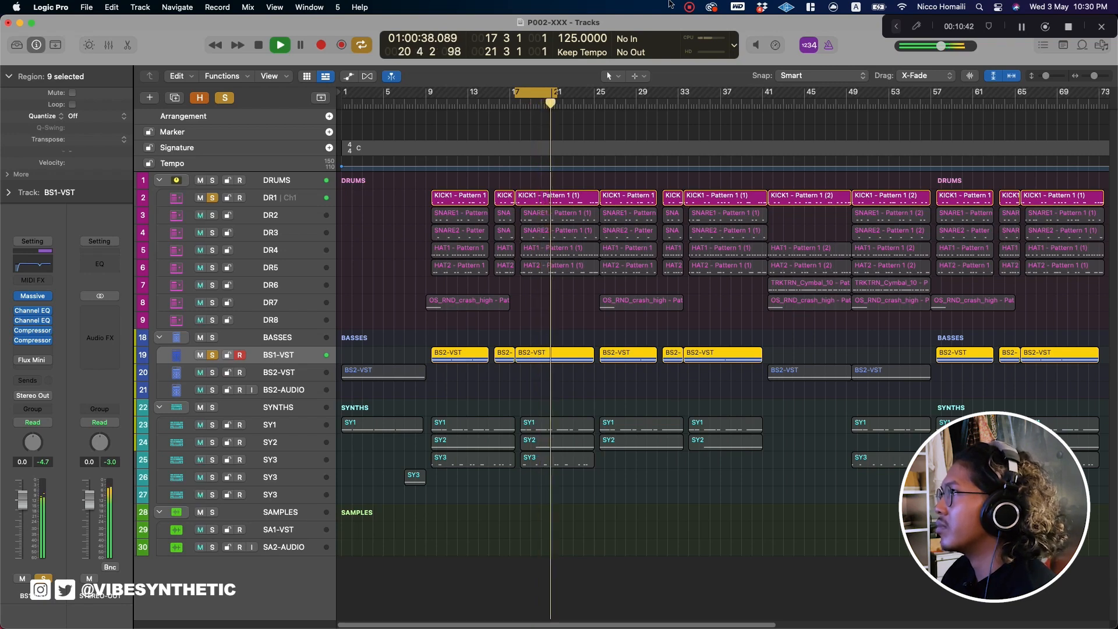
{"action": "key", "text": "space"}
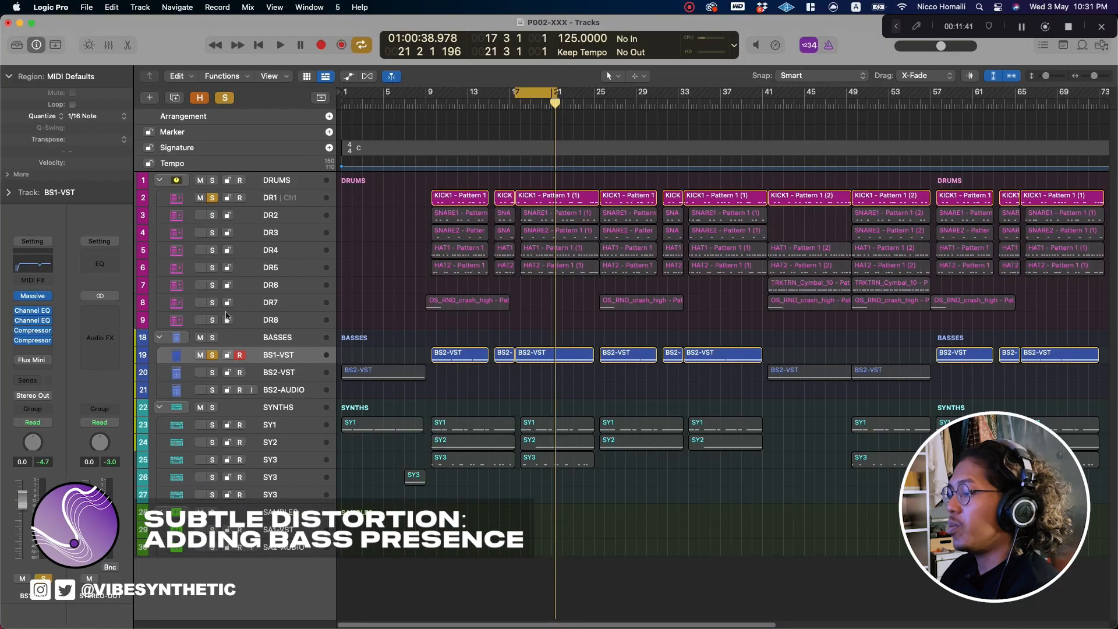
{"action": "key", "text": "x"}
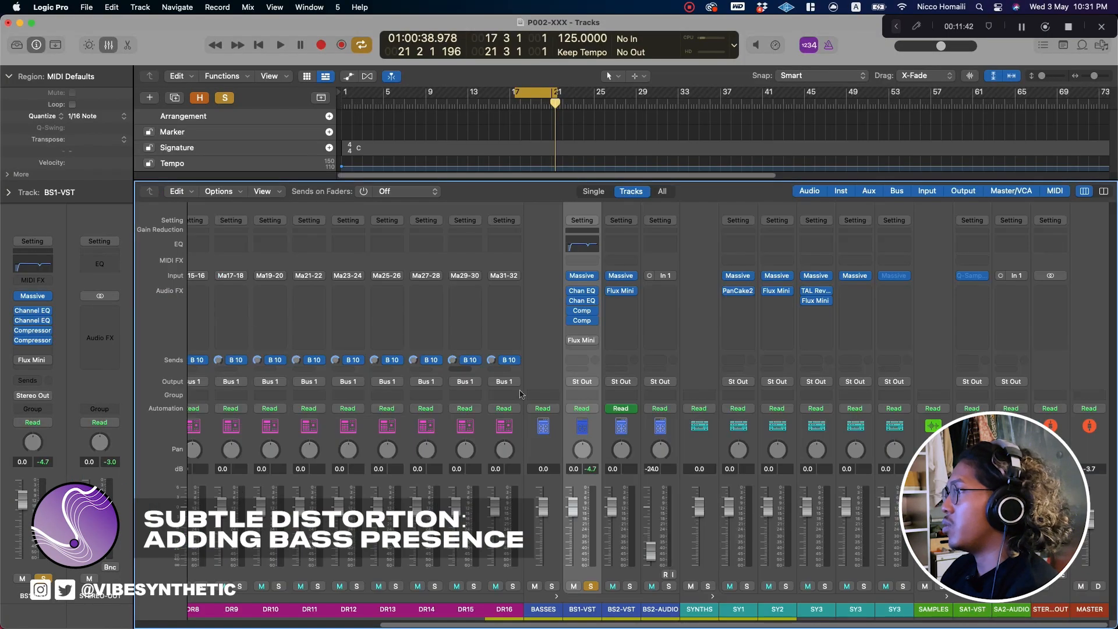
{"action": "left_click", "coordinate": [591, 332]}
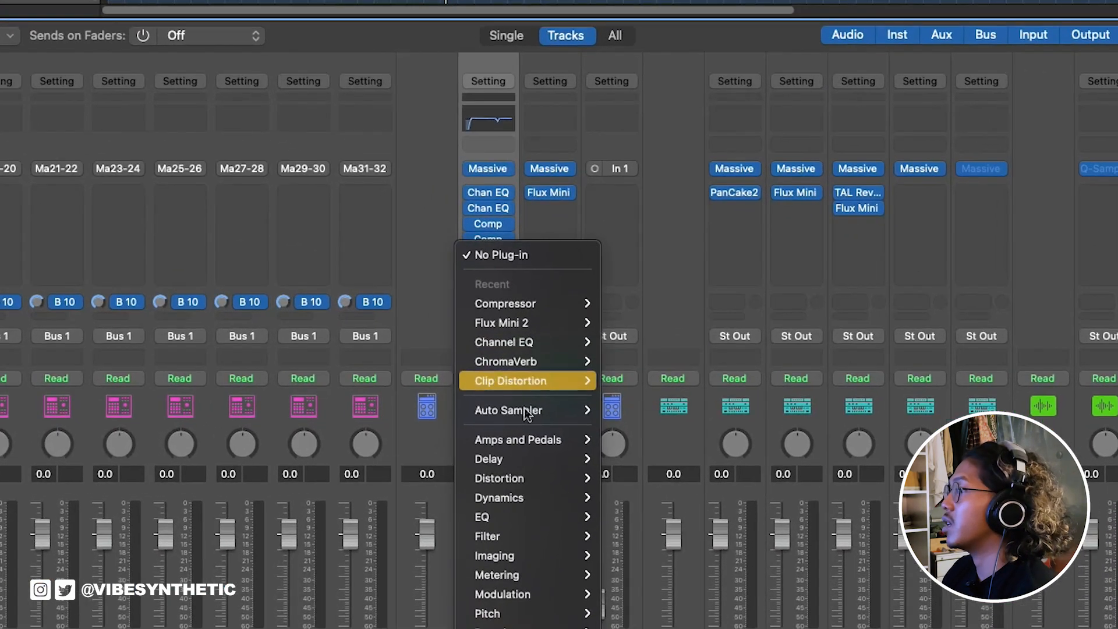
{"action": "mouse_move", "coordinate": [610, 462]}
{"action": "mouse_move", "coordinate": [531, 478]}
{"action": "mouse_move", "coordinate": [639, 516]}
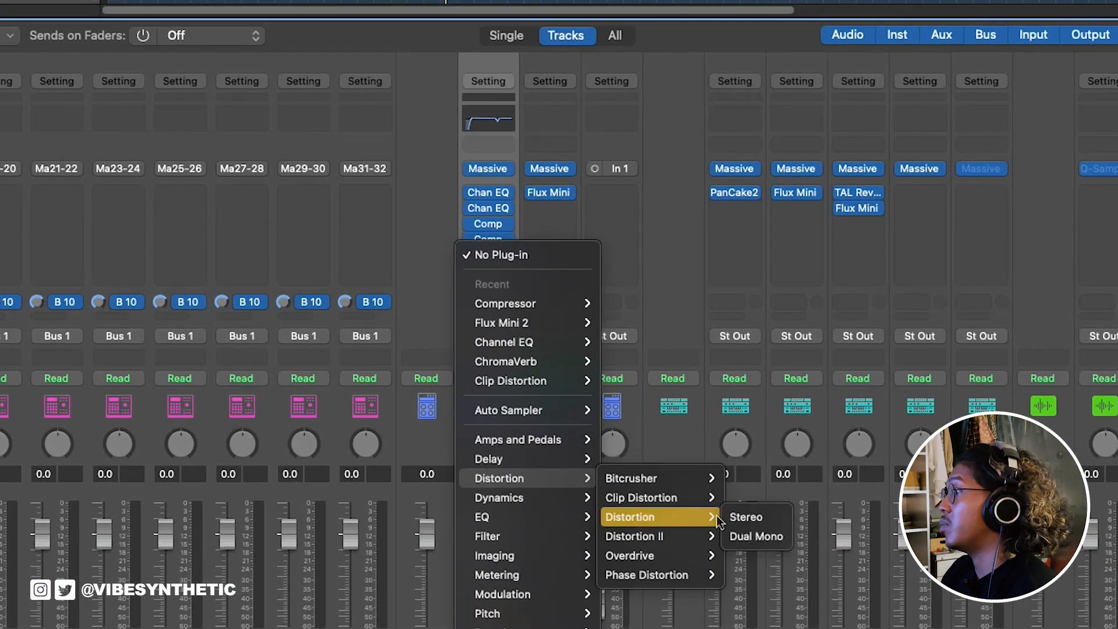
{"action": "left_click", "coordinate": [742, 517]}
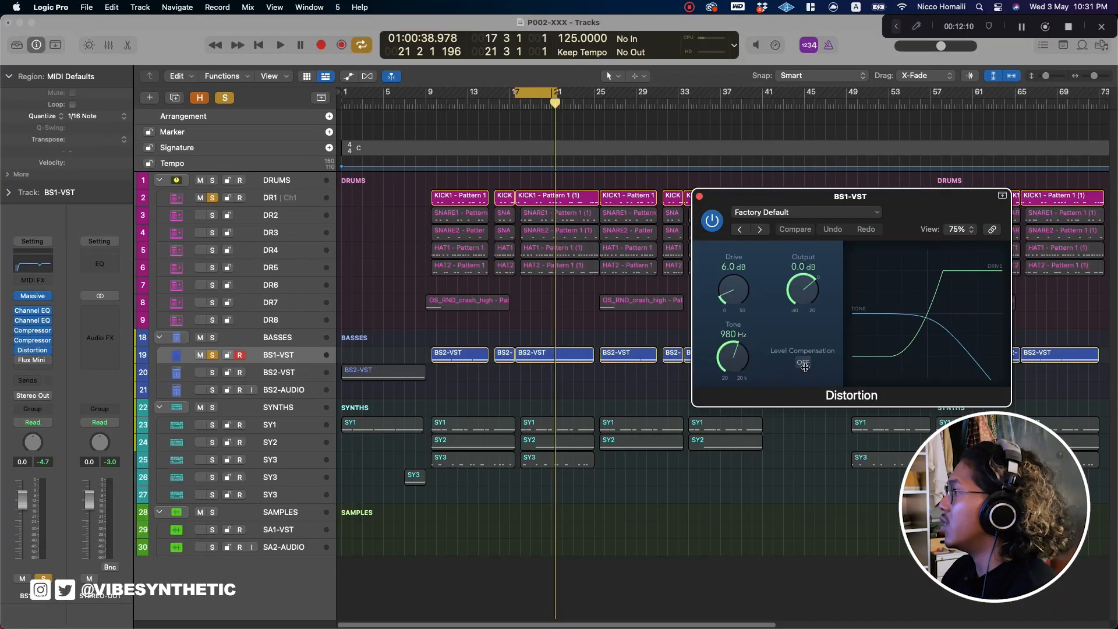
Step: Turn on the Distortion's level compensation, and set its output to -14.0 dB and its drive to 13.0 dB
{"action": "left_click", "coordinate": [804, 364]}
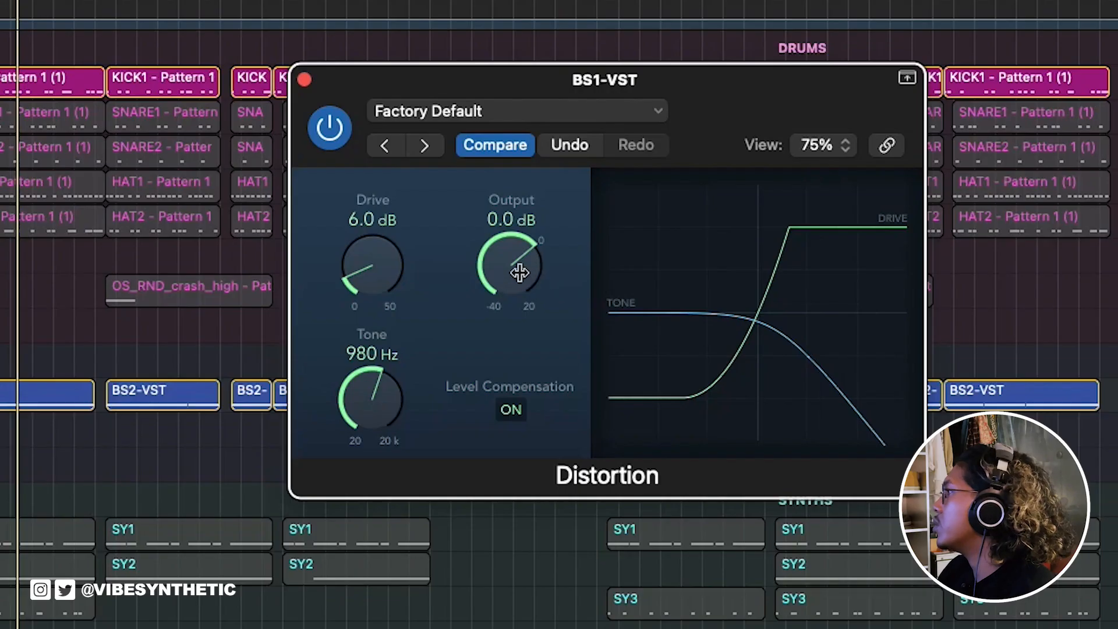
{"action": "left_click_drag", "start_coordinate": [520, 273], "coordinate": [497, 347]}
{"action": "left_click_drag", "start_coordinate": [373, 265], "coordinate": [372, 235]}
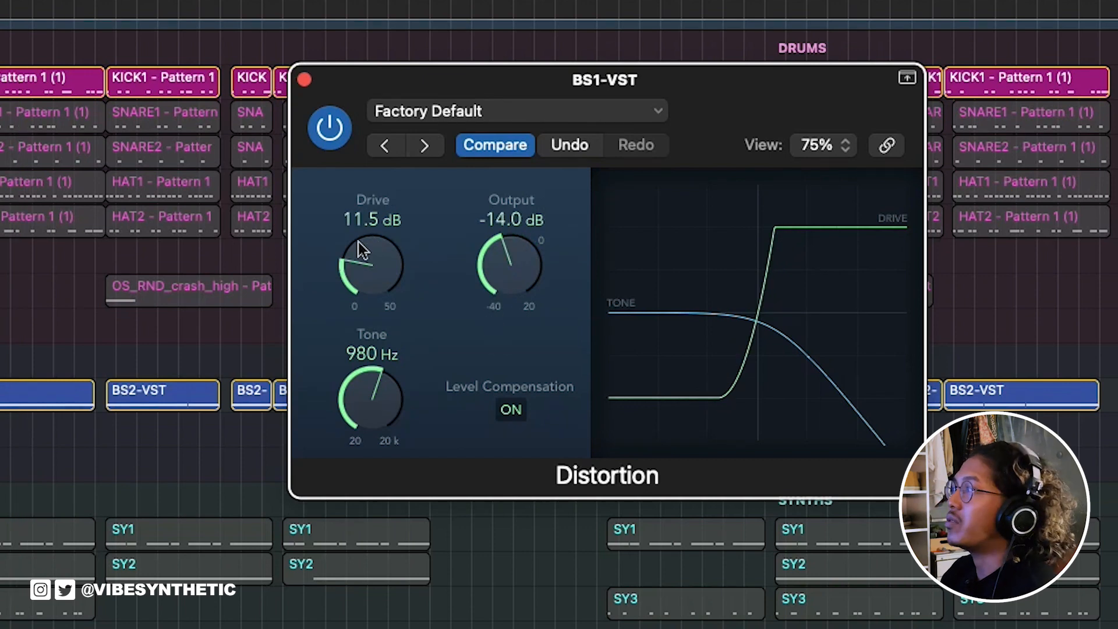
{"action": "mouse_move", "coordinate": [366, 267]}
{"action": "left_mouse_down"}
{"action": "mouse_move", "coordinate": [410, 243]}
{"action": "mouse_move", "coordinate": [359, 260]}
{"action": "left_mouse_up"}
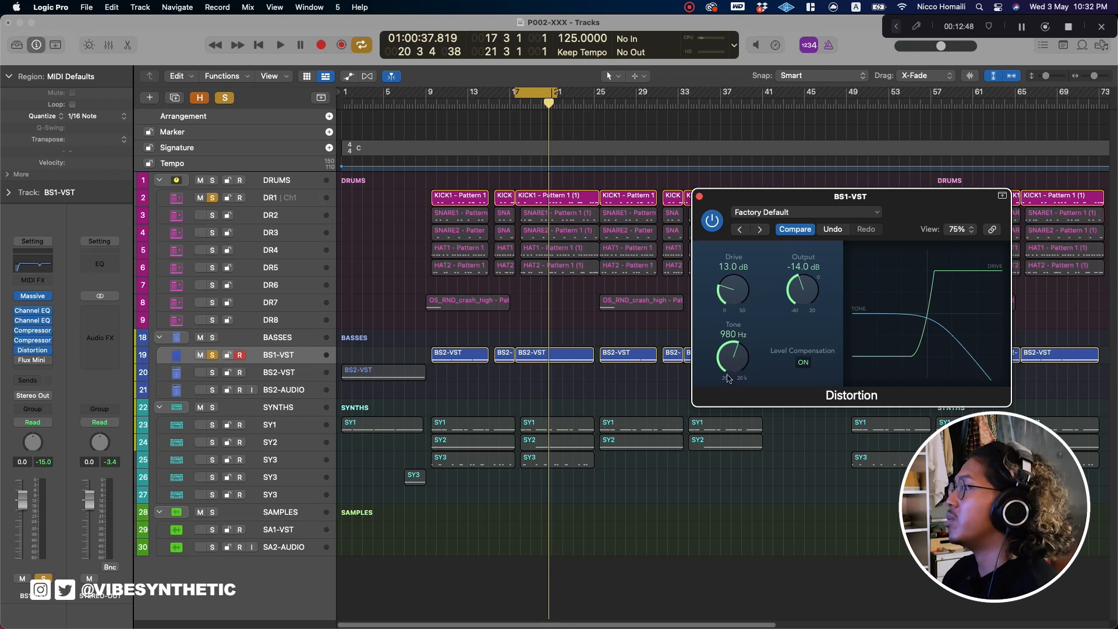
Step: Sweep the Distortion's tone up from 20 Hz and settle it at 2000 Hz, set the drive to 10.0 dB, and readjust the output
{"action": "left_click_drag", "start_coordinate": [735, 373], "coordinate": [746, 328]}
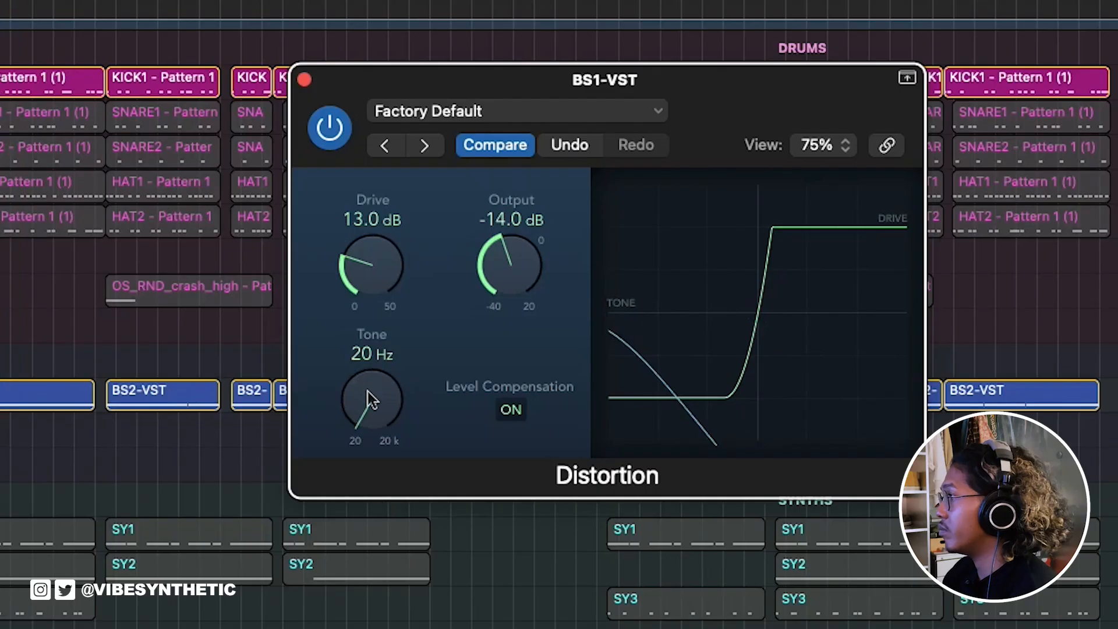
{"action": "left_click_drag", "start_coordinate": [397, 342], "coordinate": [457, 140]}
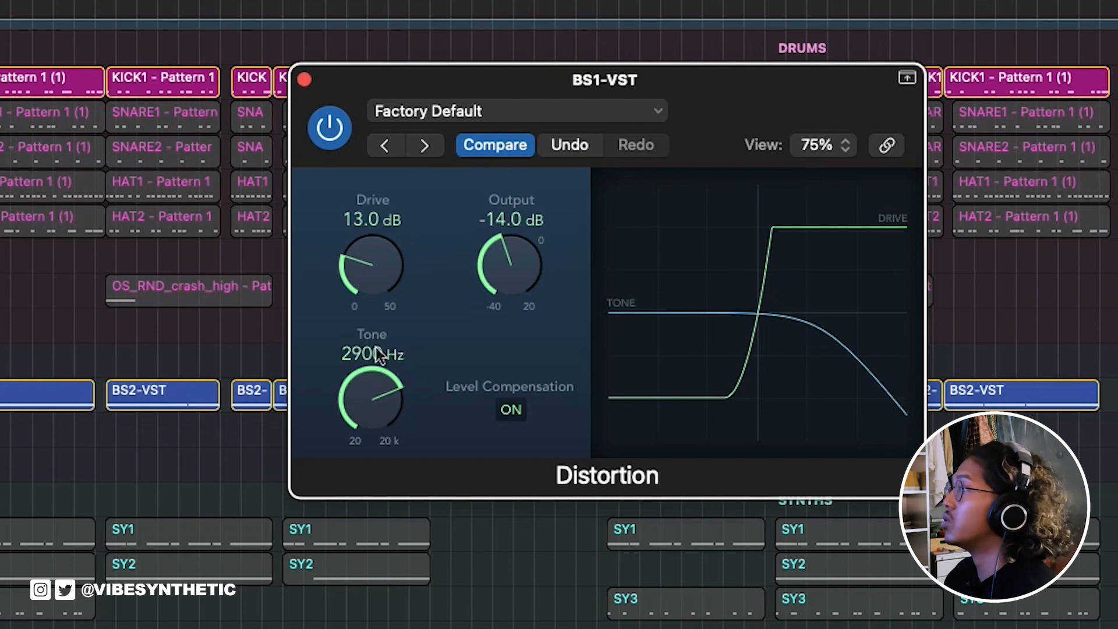
{"action": "mouse_move", "coordinate": [369, 265]}
{"action": "left_mouse_down"}
{"action": "mouse_move", "coordinate": [397, 303]}
{"action": "mouse_move", "coordinate": [375, 272]}
{"action": "mouse_move", "coordinate": [350, 266]}
{"action": "left_mouse_up"}
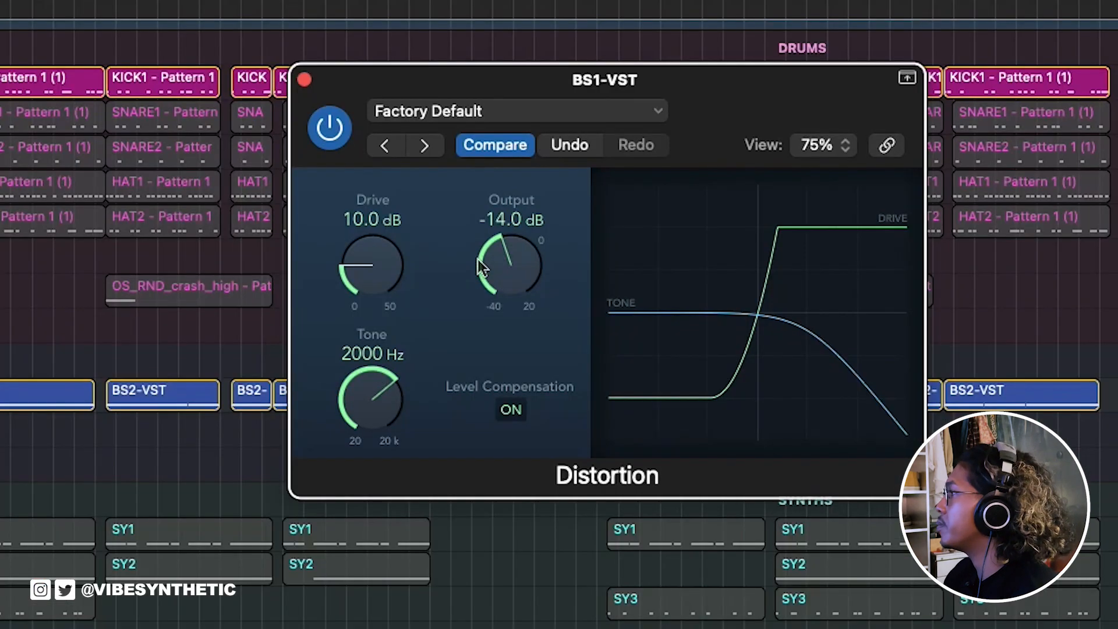
{"action": "left_click_drag", "start_coordinate": [493, 260], "coordinate": [530, 251]}
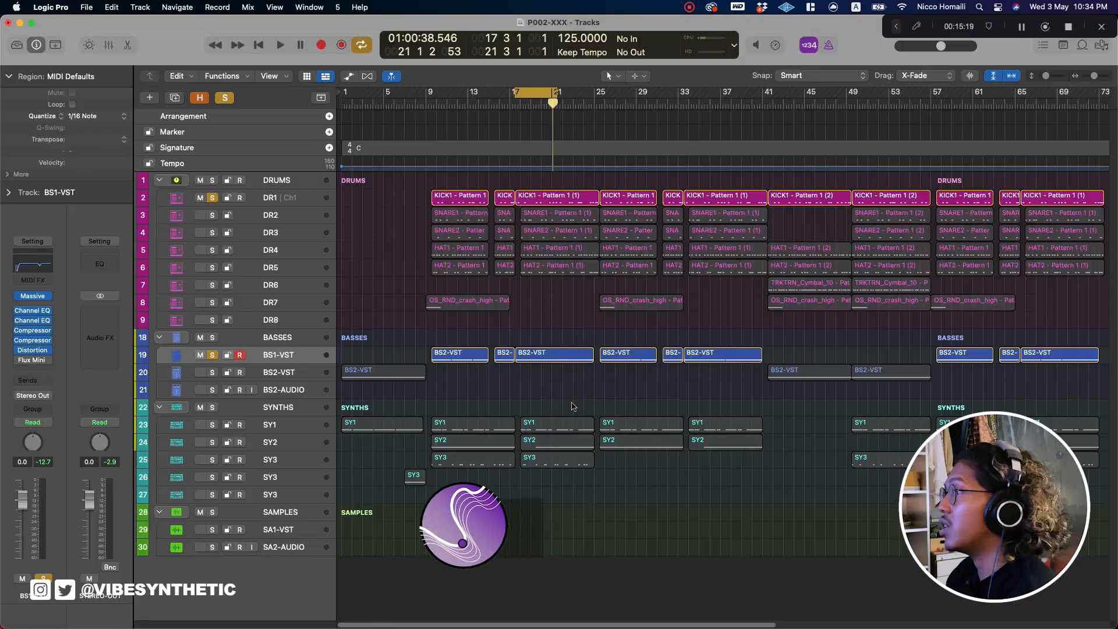
Step: Load the Fakechain 2 preset in BS1-VST's Flux Mini 2, move the start of the curve's rise slightly earlier, and play the loop
{"action": "key", "text": "x"}
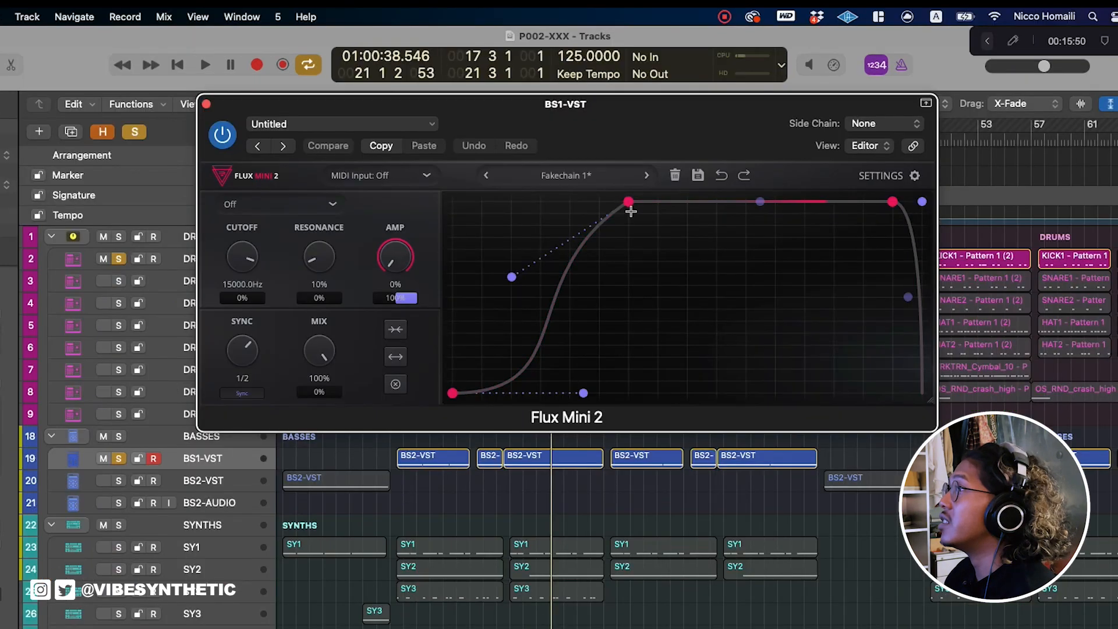
{"action": "left_click", "coordinate": [600, 183]}
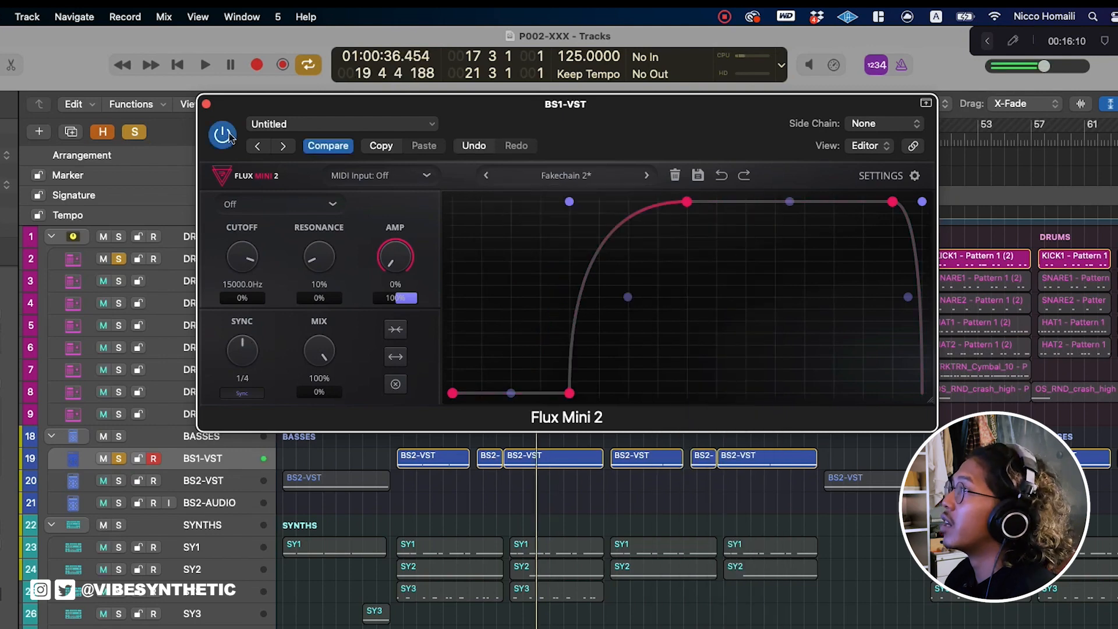
{"action": "left_click_drag", "start_coordinate": [569, 394], "coordinate": [537, 395]}
{"action": "key", "text": "space"}
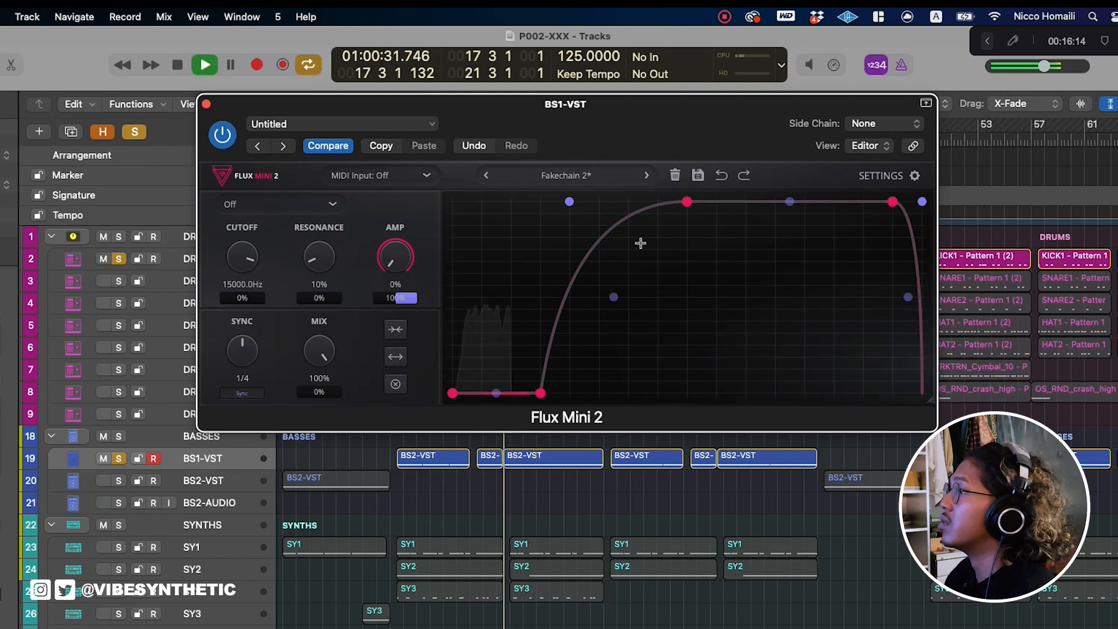